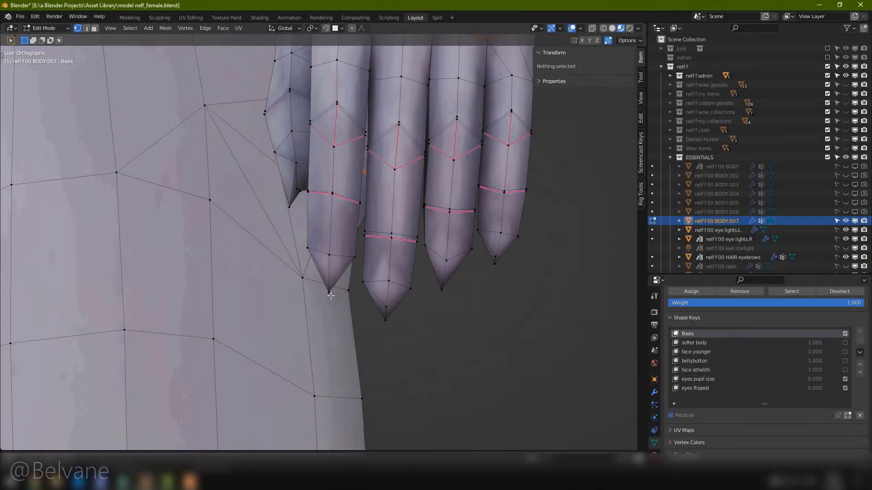
Reshape the middle, ring, pinky and other fingertips by moving their tip vertices.
key(g)
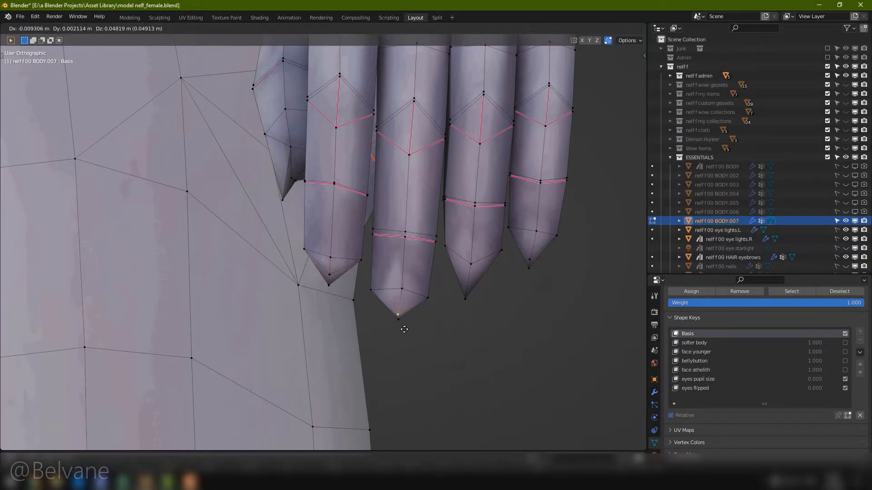
click(407, 329)
click(465, 299)
key(g)
click(467, 282)
click(529, 267)
key(g)
click(536, 256)
click(312, 195)
key(g)
click(286, 200)
middle_drag(286, 200, 396, 159)
key(g)
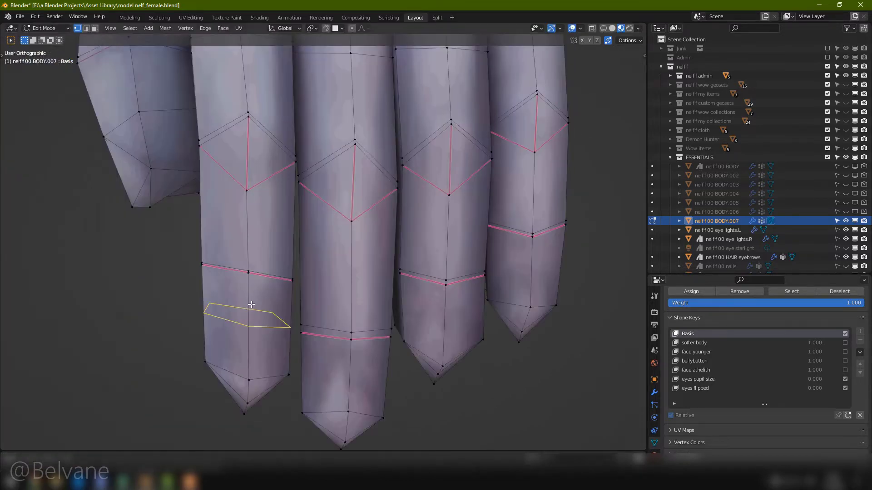
Add an edge loop near the first fingertip and select face loops on the fingers.
click(251, 304)
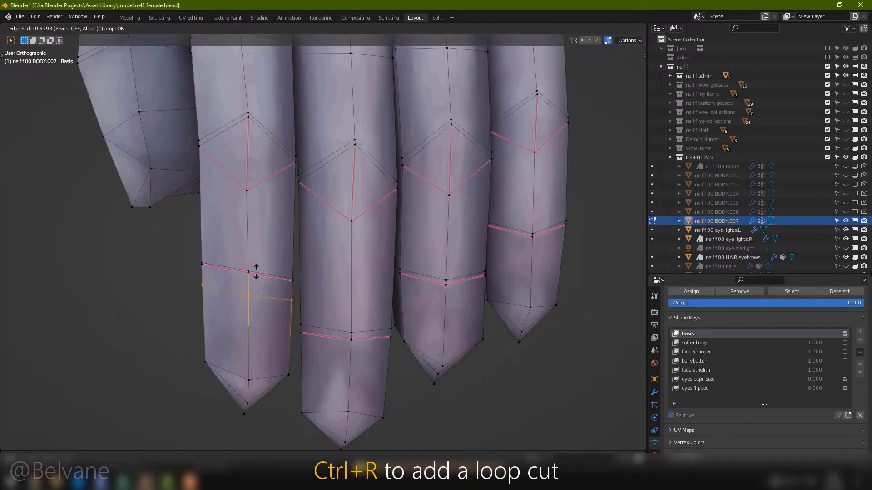
click(256, 270)
key(k)
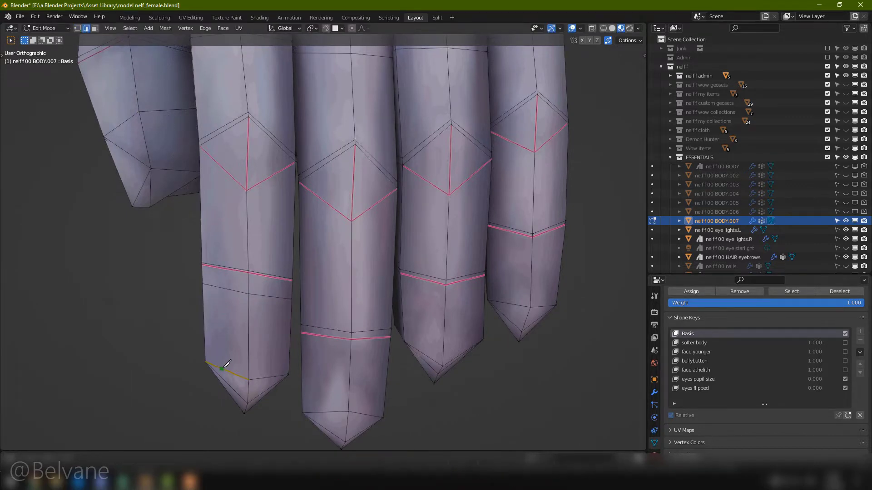
key(Escape)
key(3)
alt+shift+click(248, 282)
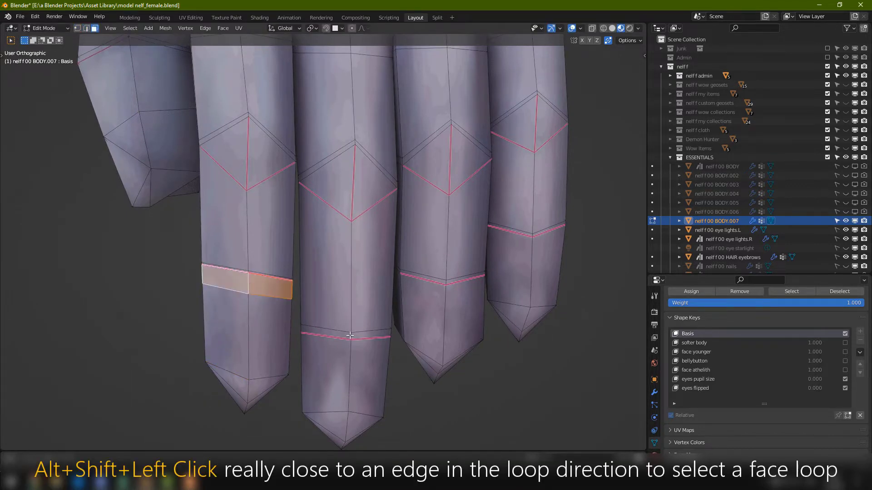
alt+shift+click(370, 335)
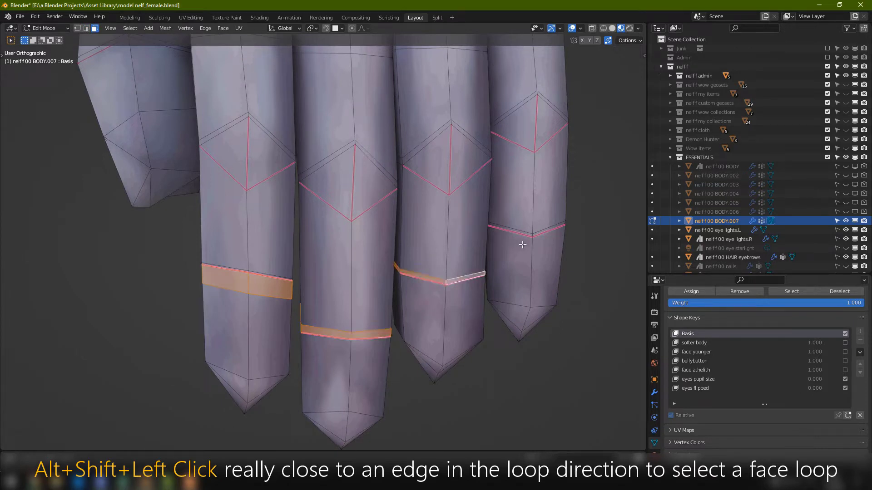
alt+shift+click(531, 235)
Hide the selected face loops and add loop cuts near the first and fourth fingertips.
key(h)
key(ctrl+r)
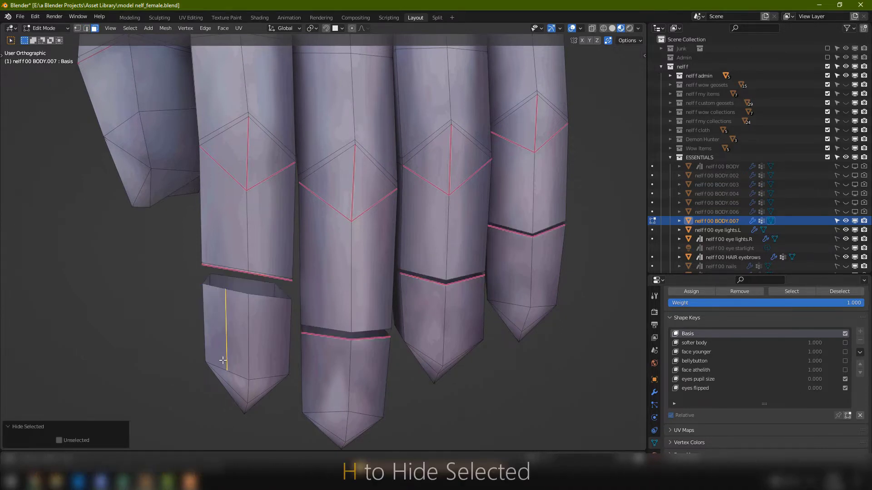
click(219, 359)
click(218, 359)
key(ctrl+r)
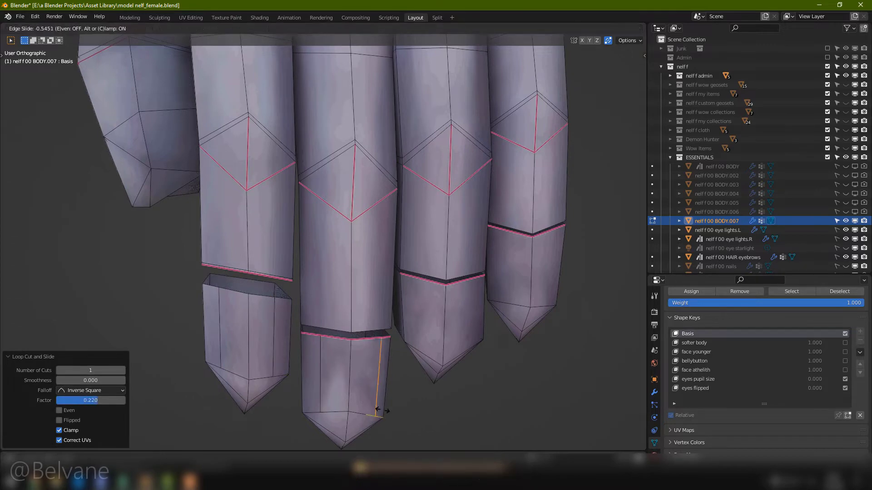
click(553, 298)
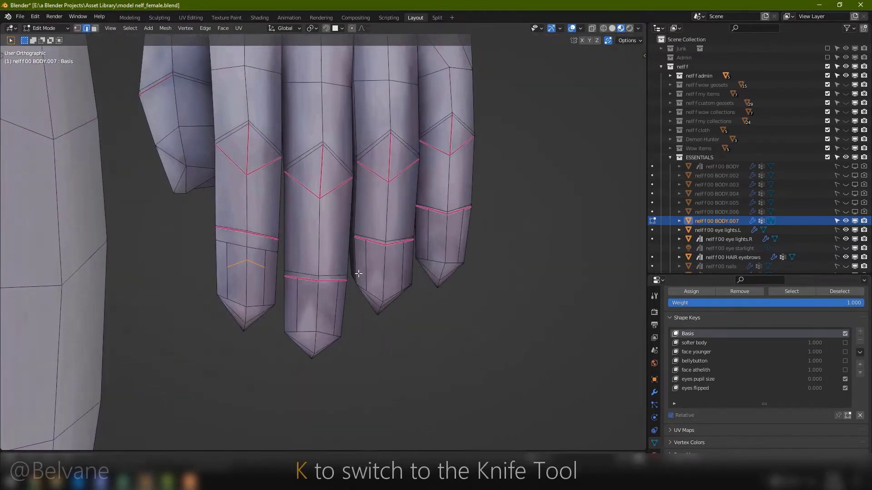
Knife-cut a nail outline into the fingertip and save the file.
click(318, 289)
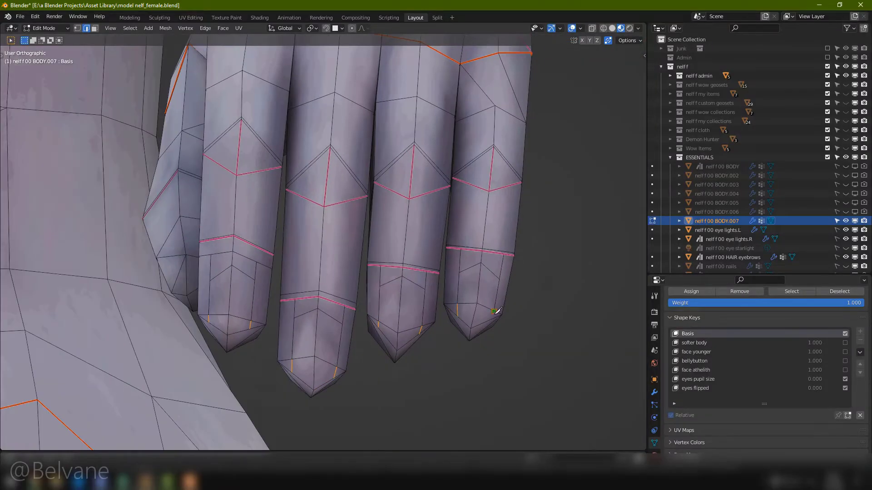
key(Return)
key(ctrl+s)
Give the edges around the fingertips a Mean Crease of 1 in the sidebar.
key(n)
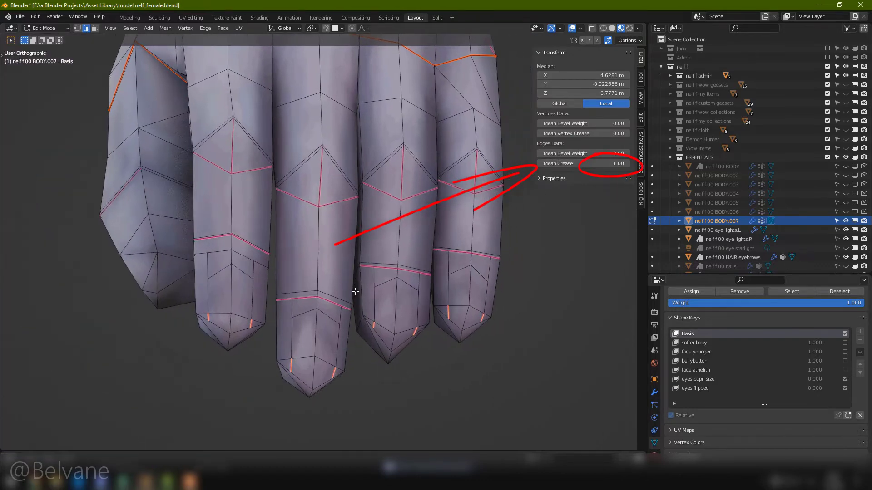
ctrl+click(208, 293)
ctrl+click(290, 338)
ctrl+click(417, 309)
ctrl+click(485, 300)
click(583, 163)
text(1)
key(Return)
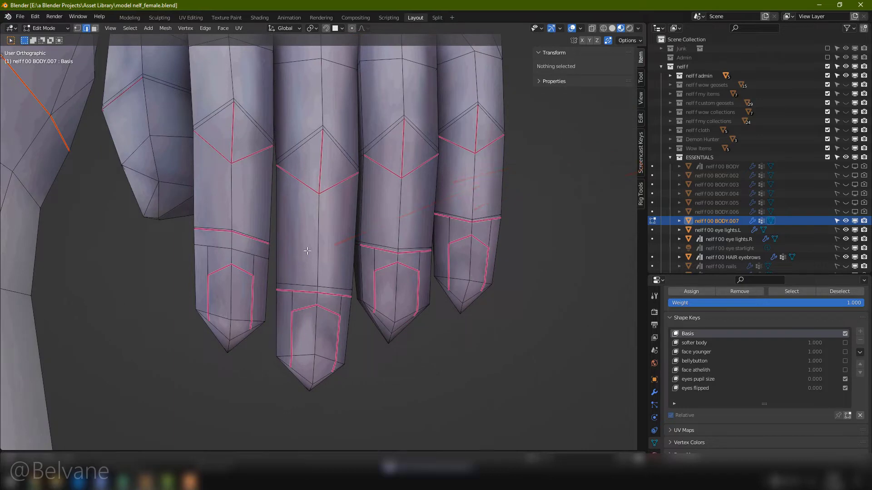
Circle-select the nail faces on three fingertips.
key(n)
key(c)
mouse_move(236, 313)
mouse_down()
mouse_move(360, 397)
mouse_move(573, 279)
mouse_up()
Add the fourth nail's faces and inset all nail faces around Individual Origins.
click(572, 279)
key(Escape)
key(ctrl+s)
click(311, 28)
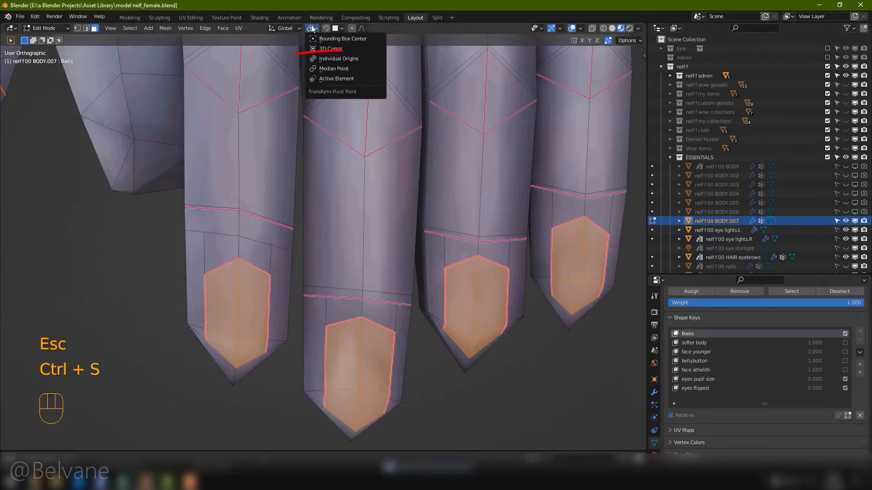
click(339, 59)
key(i)
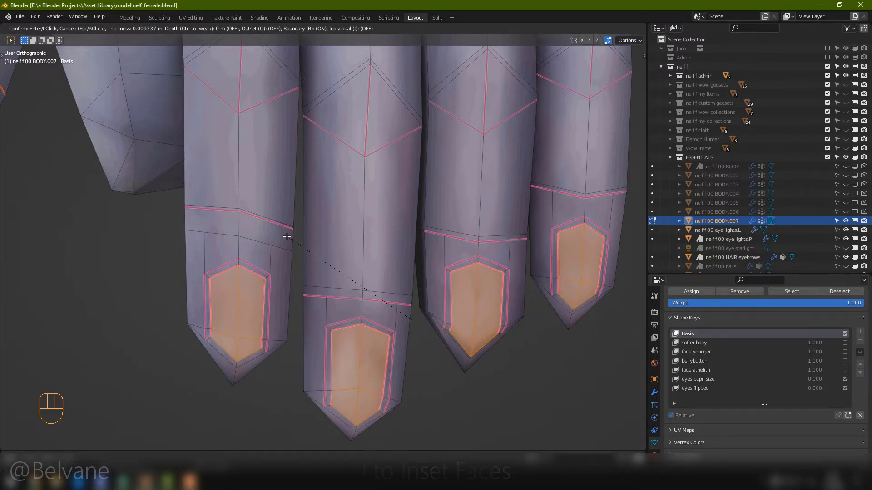
click(288, 237)
Deselect everything, save, and make another knife cut.
scroll(297, 241, up, 6)
key(alt+a)
key(ctrl+s)
key(k)
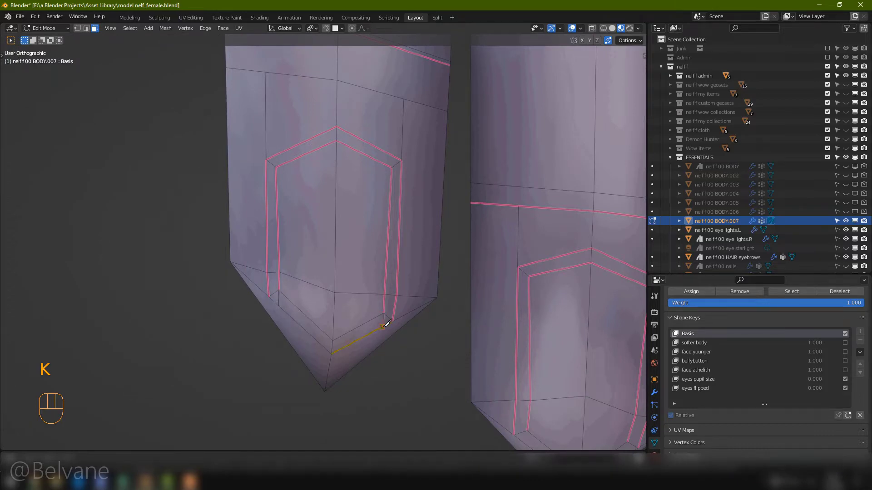
key(Return)
Select edges beside the nails and give them a light crease in the sidebar.
scroll(277, 291, down, 3)
scroll(277, 291, up, 1)
key(alt+a)
key(2)
shift+click(286, 289)
shift+click(373, 308)
key(n)
key(Escape)
click(640, 57)
drag(559, 164, 573, 163)
Save, inset the boot tip face, and return the hand to Object Mode.
scroll(318, 227, down, 2)
ctrl+scroll(318, 227, down, 5)
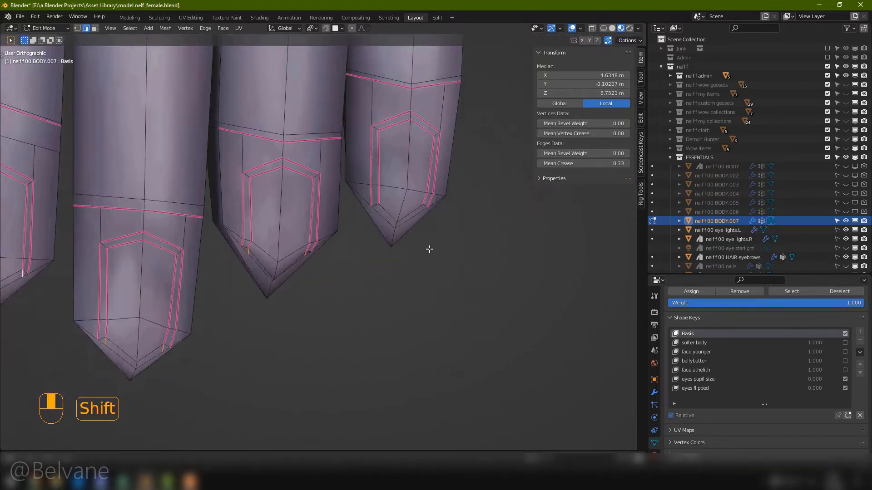
middle_drag(548, 154, 370, 218)
scroll(306, 253, up, 3)
key(ctrl+s)
key(n)
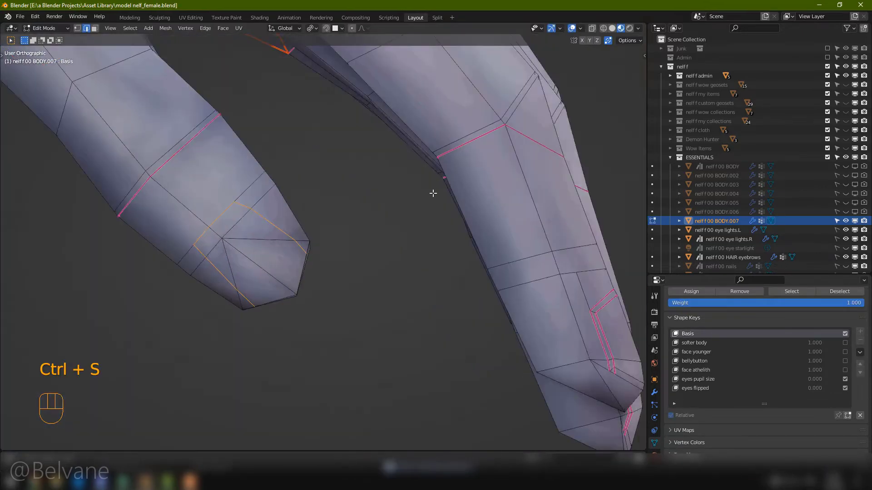
key(n)
click(195, 273)
key(i)
click(324, 191)
key(2)
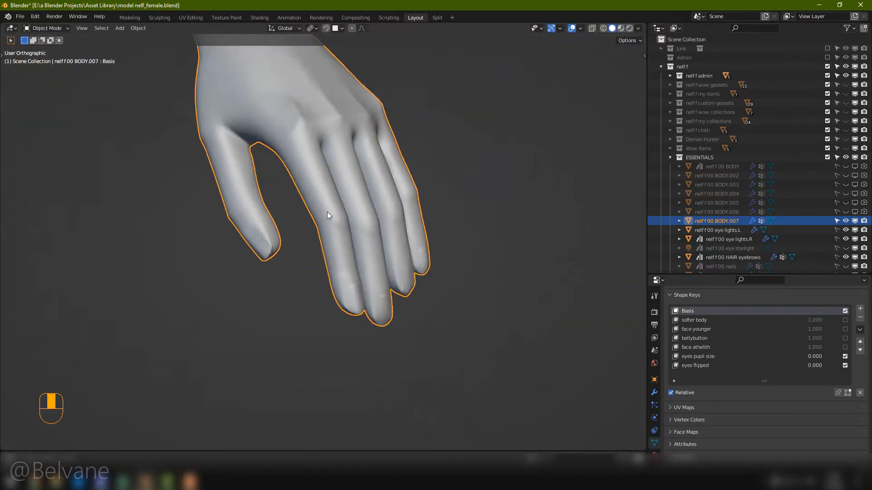
middle_drag(327, 212, 366, 193)
scroll(366, 193, up, 2)
scroll(317, 207, up, 2)
key(Tab)
scroll(312, 195, up, 2)
scroll(311, 193, down, 4)
scroll(312, 194, down, 2)
key(Tab)
middle_drag(418, 206, 327, 244)
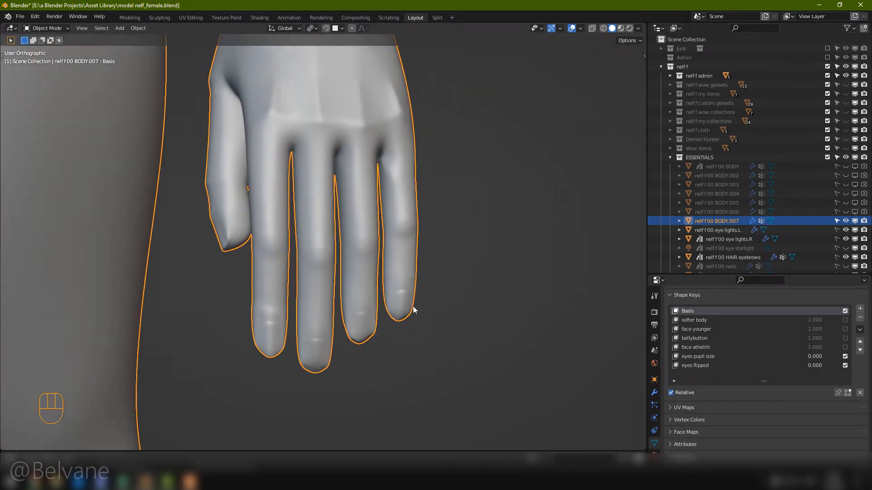
scroll(307, 191, down, 3)
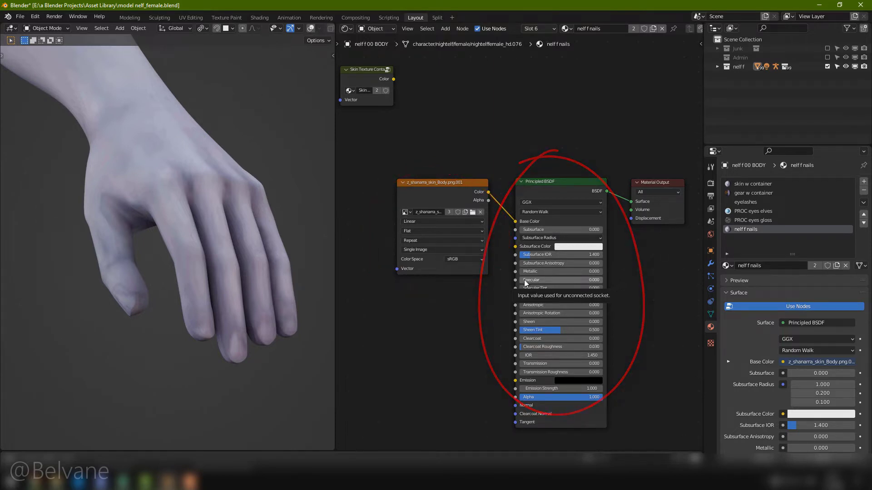
Raise the nails material's Specular to 1.000 and lower its Roughness for more gloss.
drag(526, 280, 602, 281)
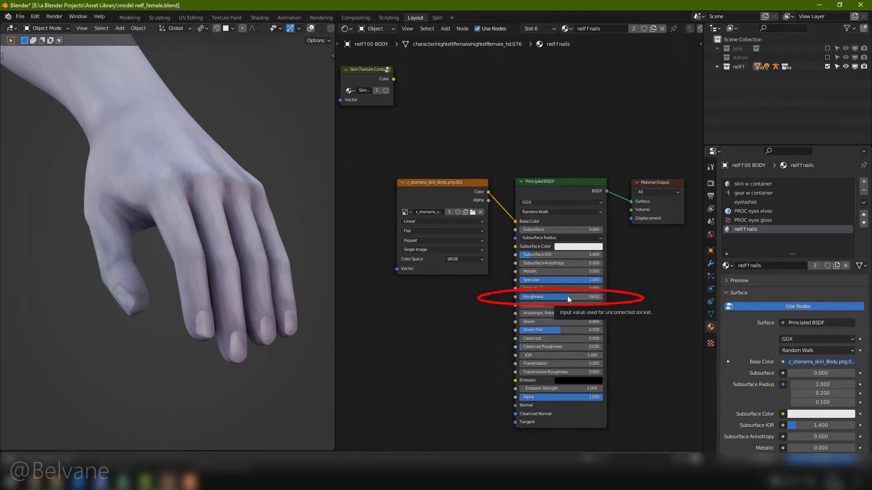
drag(568, 296, 536, 297)
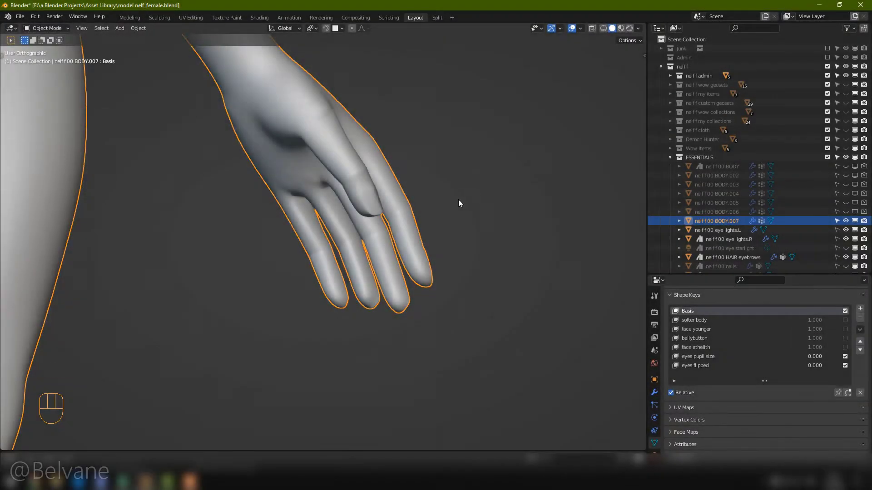
Select the RIG nelf f armature and orbit to a close-up of the hand.
middle_drag(459, 199, 567, 218)
click(810, 265)
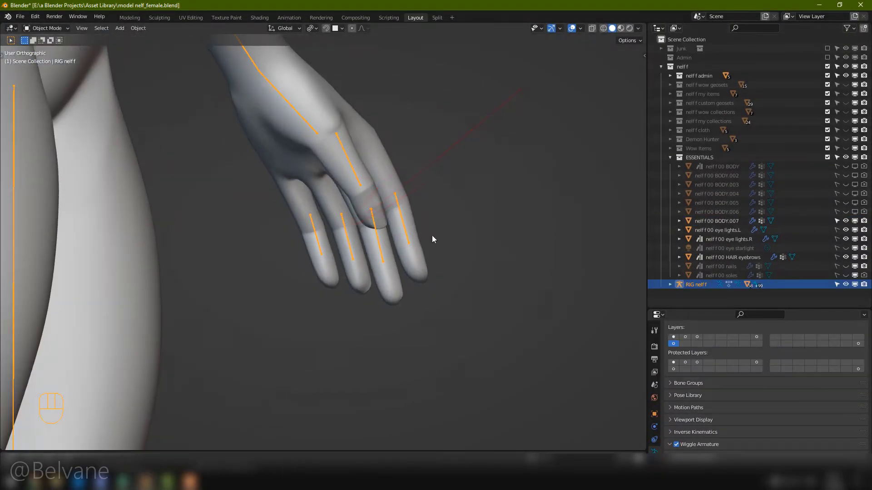
middle_drag(431, 244, 443, 222)
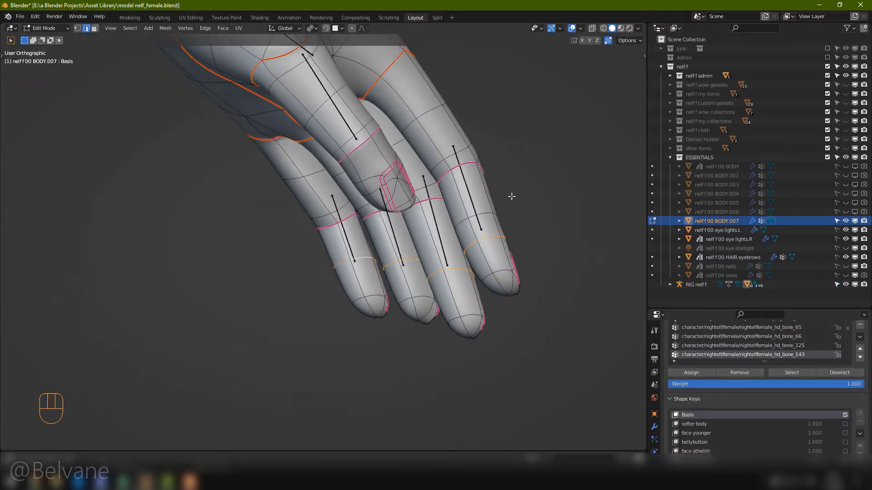
key(n)
key(n)
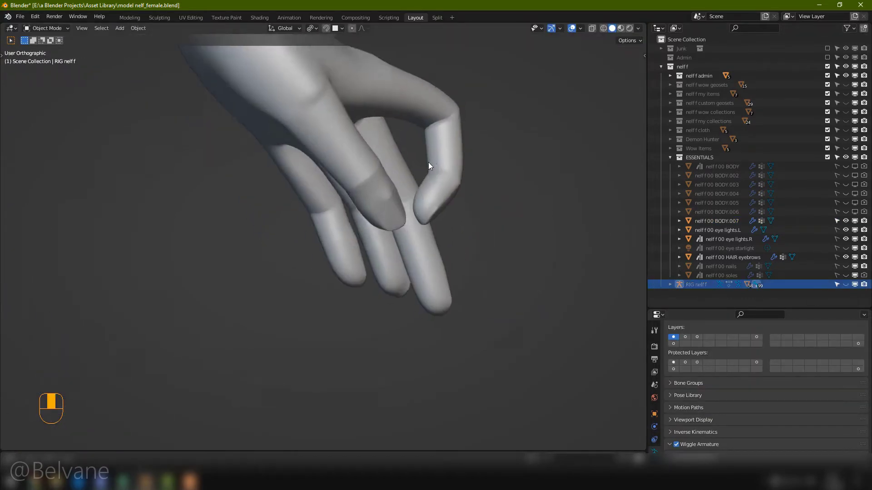
middle_drag(429, 162, 339, 202)
scroll(344, 200, up, 4)
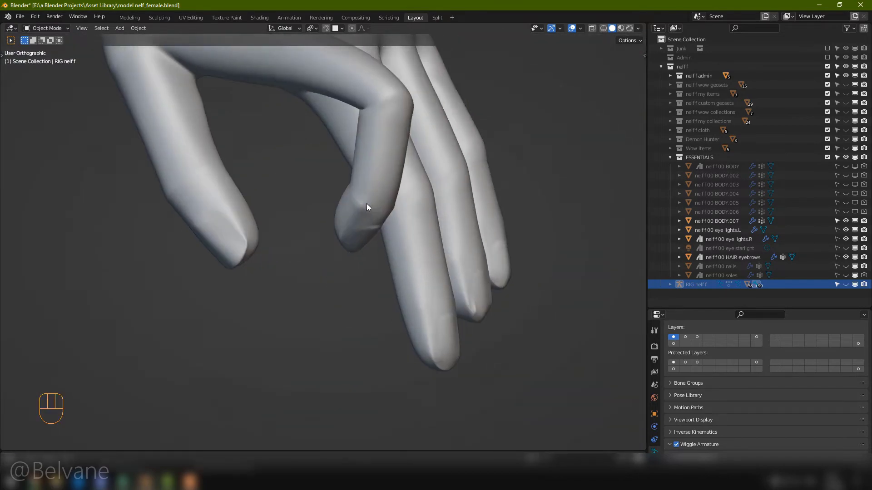
Enter Edit Mode on the body mesh, clear the selection, and return to Object Mode.
key(Tab)
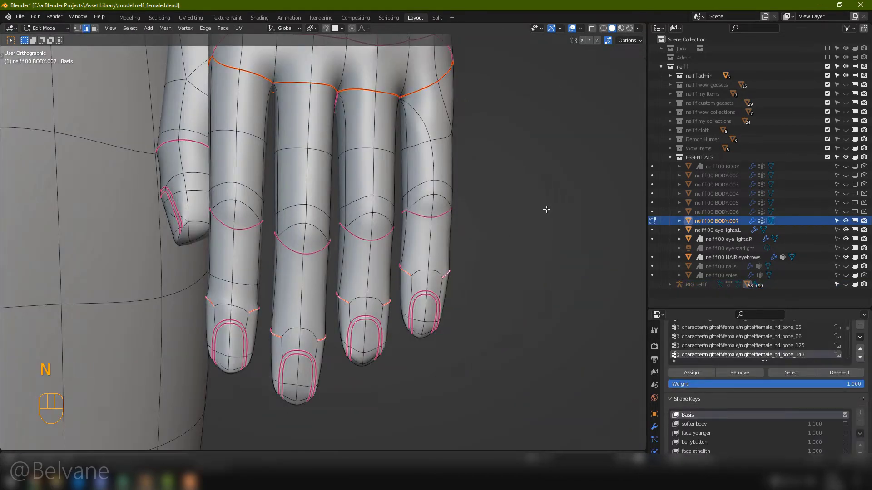
key(n)
key(n)
key(alt+a)
key(Tab)
middle_drag(491, 174, 440, 284)
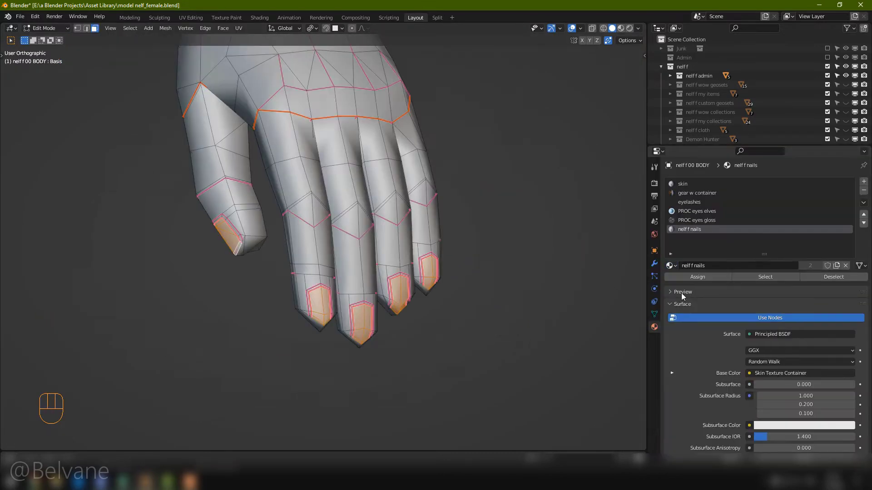
Assign the nails material to the nail faces, view in Material Preview, and save.
click(698, 278)
key(alt+a)
key(Tab)
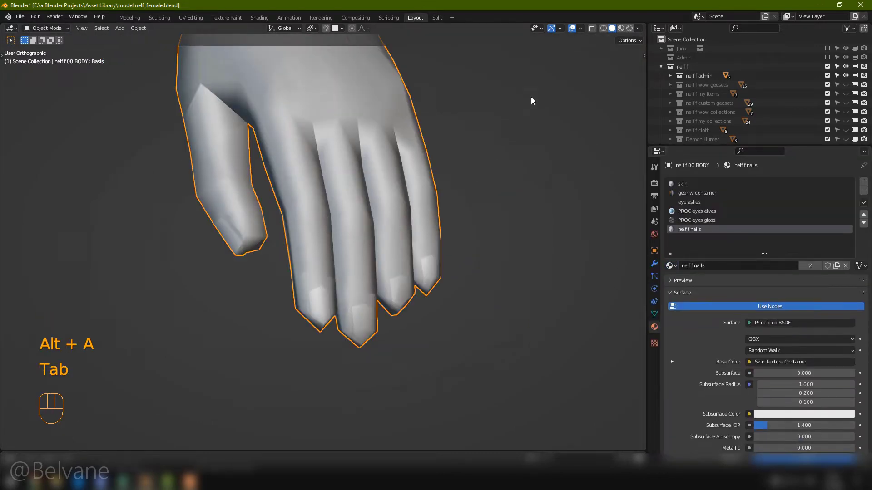
click(623, 29)
scroll(439, 187, down, 3)
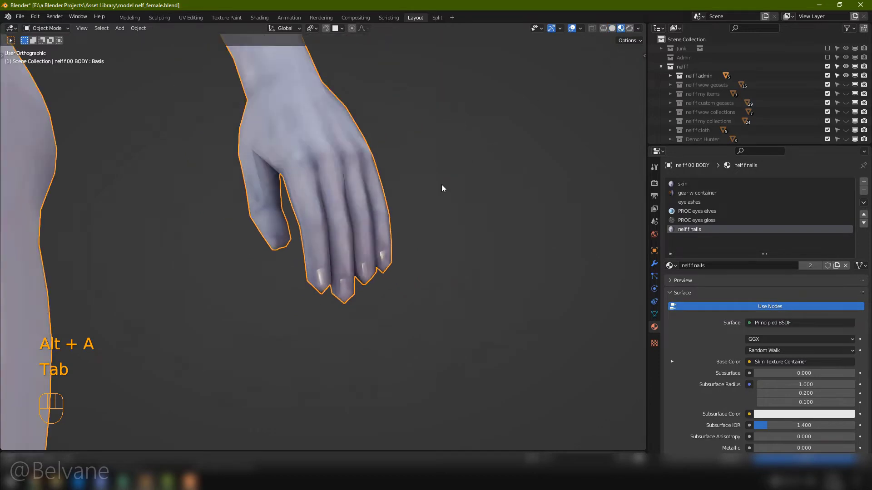
middle_drag(439, 188, 388, 204)
key(ctrl+s)
Toggle Use Simplify from the Quick Favorites menu and inspect the hand.
key(q)
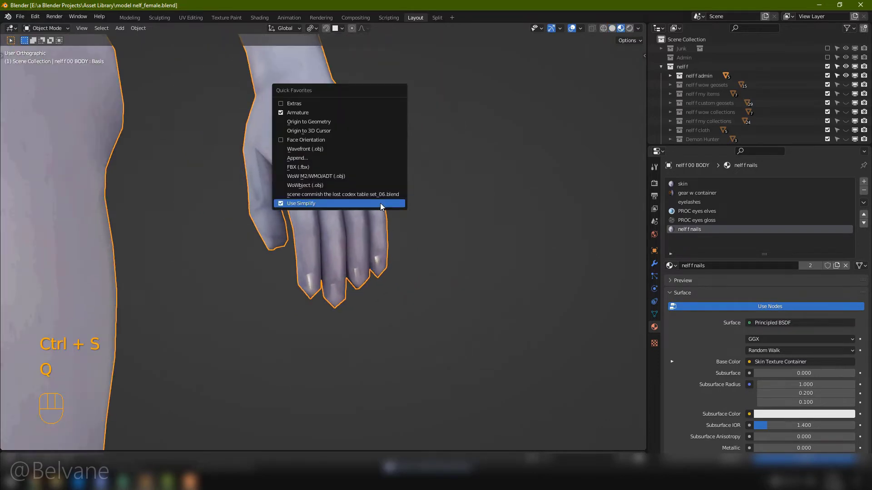
click(380, 203)
middle_drag(380, 203, 449, 233)
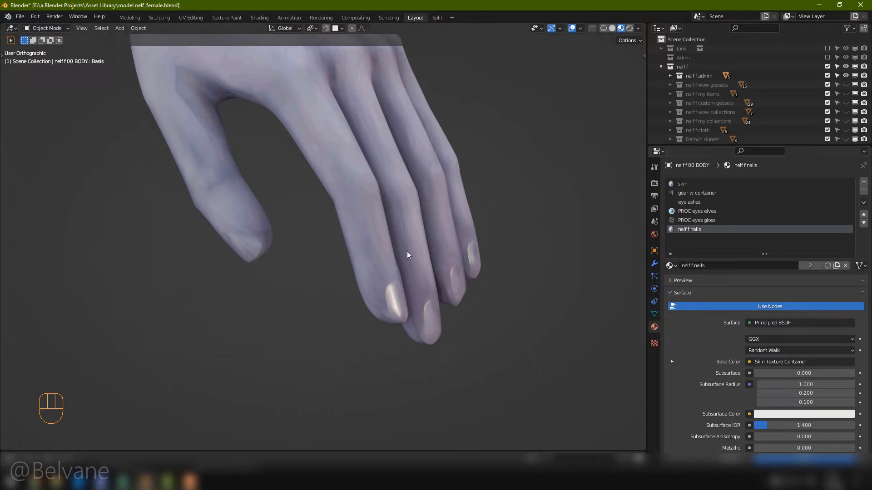
middle_drag(419, 271, 443, 261)
Add a new shape key to the body in the mesh data Shape Keys panel.
click(654, 314)
key(ctrl+s)
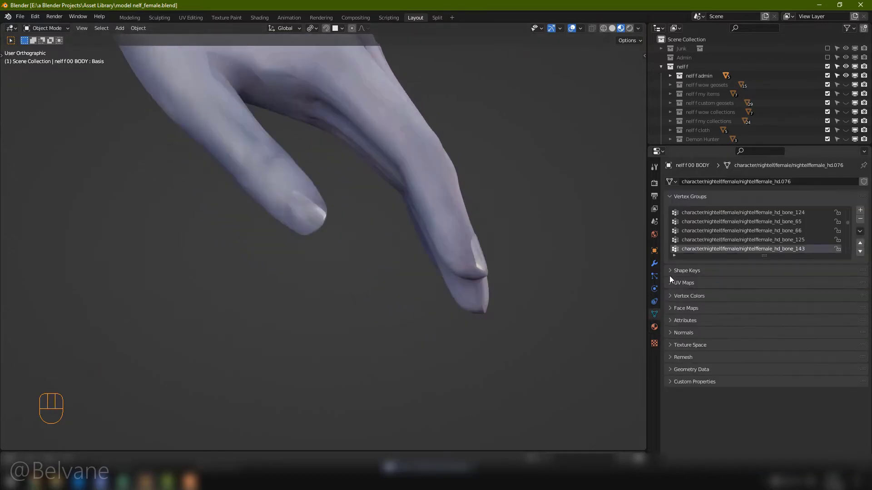
click(669, 272)
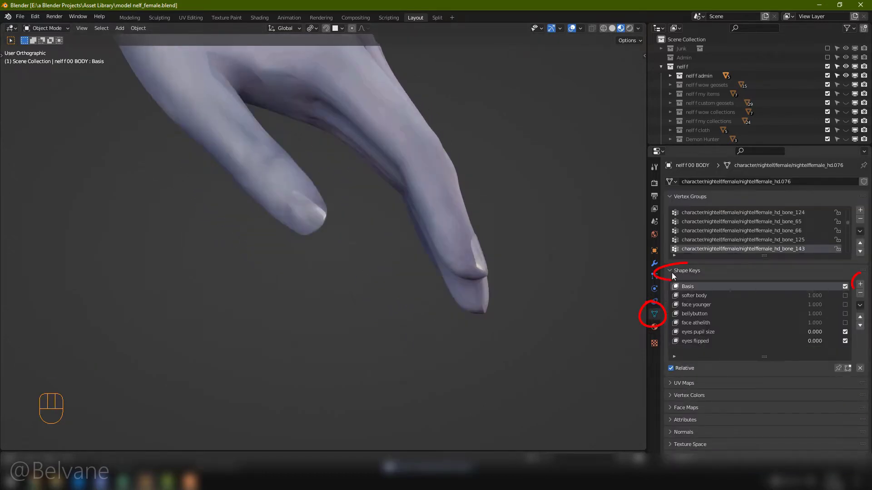
click(860, 284)
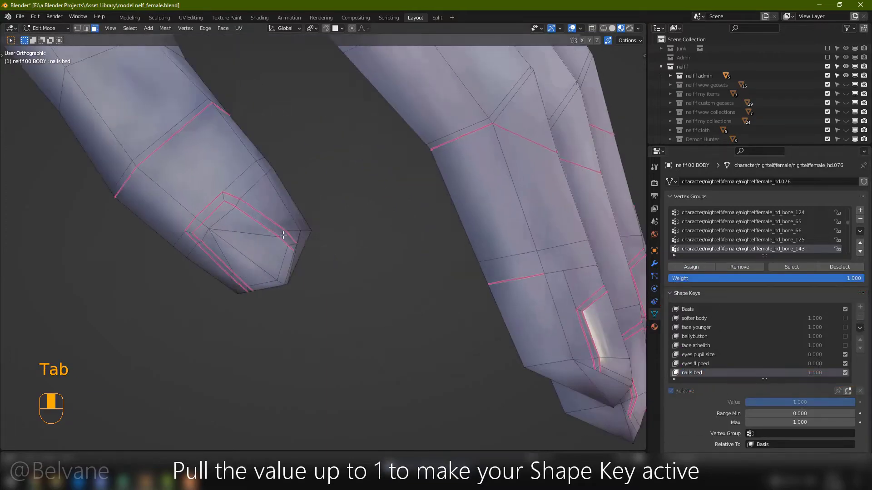
Move the nail-bed edge loop in Edit Mode, then leave Edit Mode and save.
key(2)
alt+shift+click(181, 203)
middle_drag(181, 203, 465, 247)
key(ctrl+s)
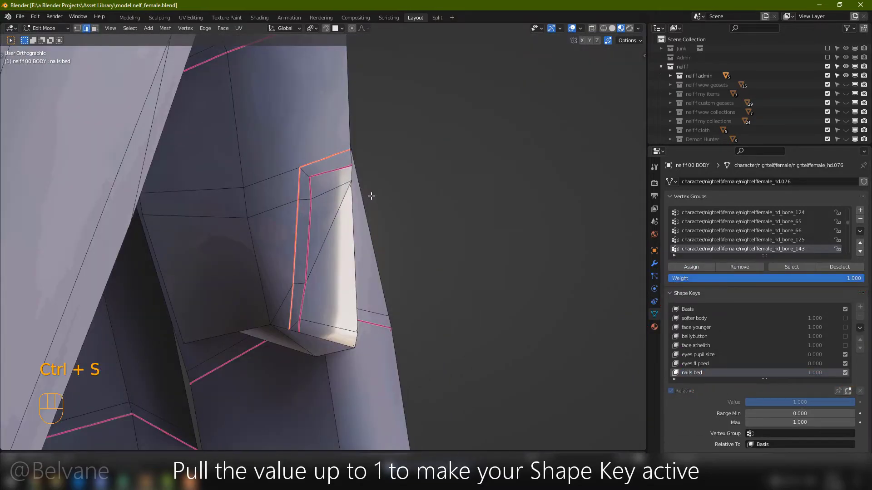
key(g)
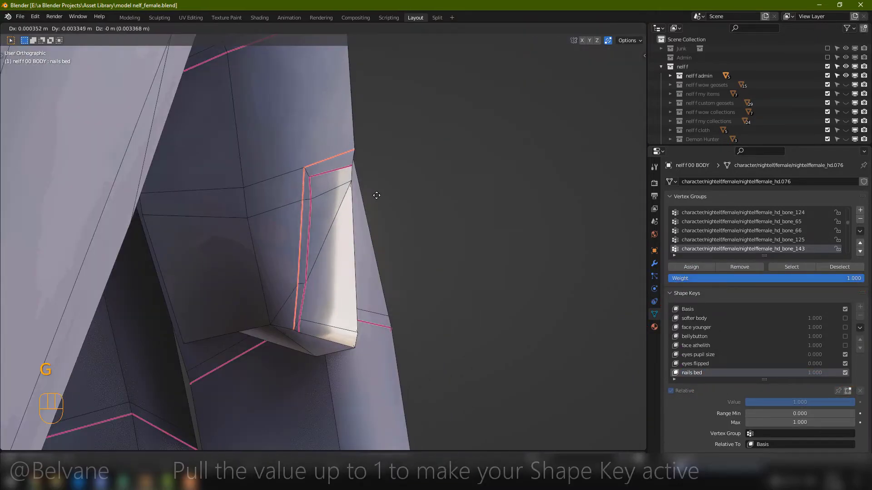
key(Tab)
key(ctrl+s)
Pick a Quick Favorites option, deselect all, and select the edge loop around the right nail.
key(q)
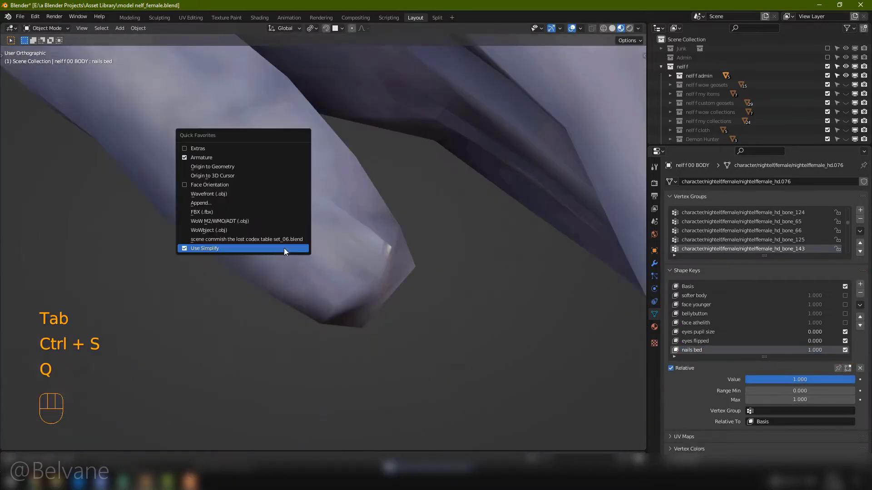
click(284, 248)
middle_drag(350, 214, 368, 230)
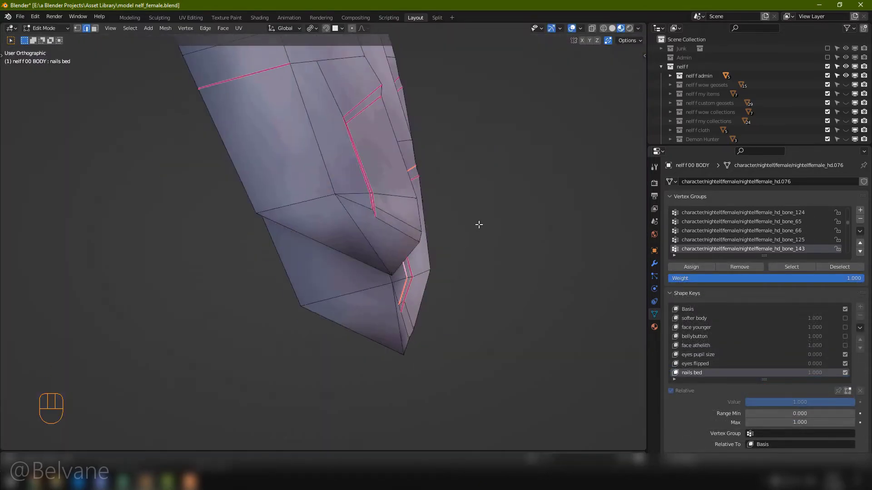
middle_drag(477, 224, 424, 214)
key(alt+a)
key(ctrl+s)
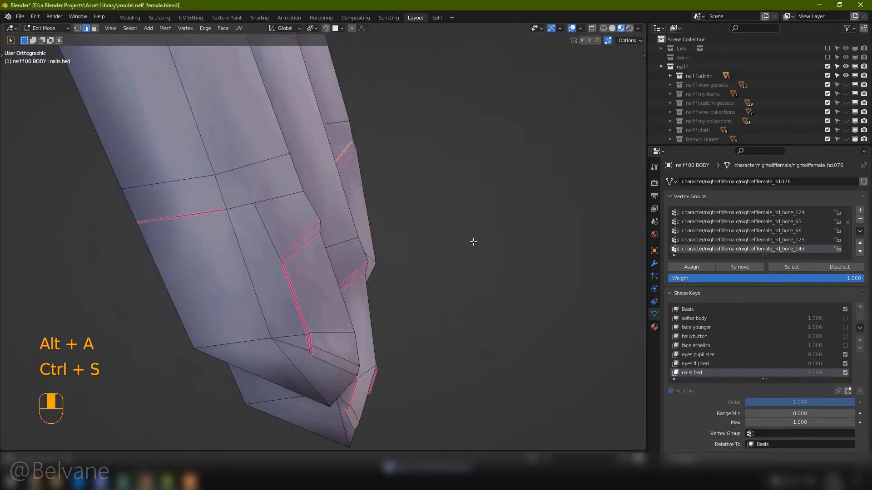
alt+shift+click(374, 203)
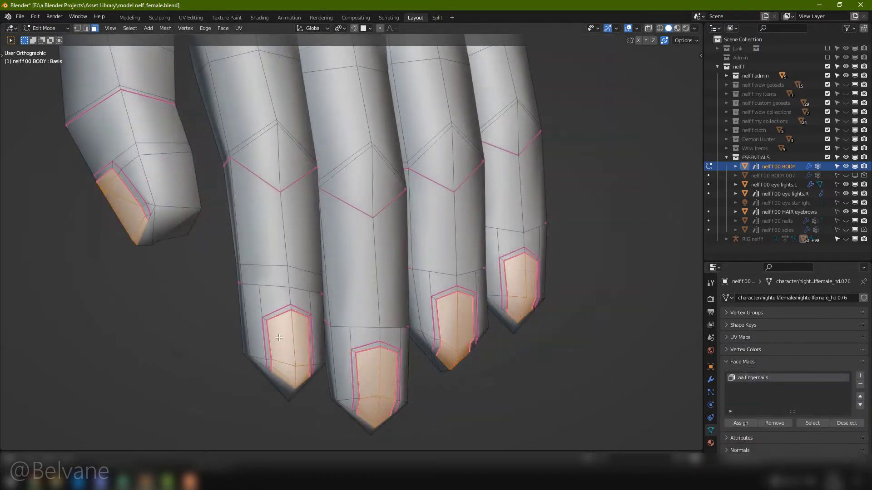
Duplicate the nail faces in place and separate them into the new object nelf f 00 BODY.002.
key(n)
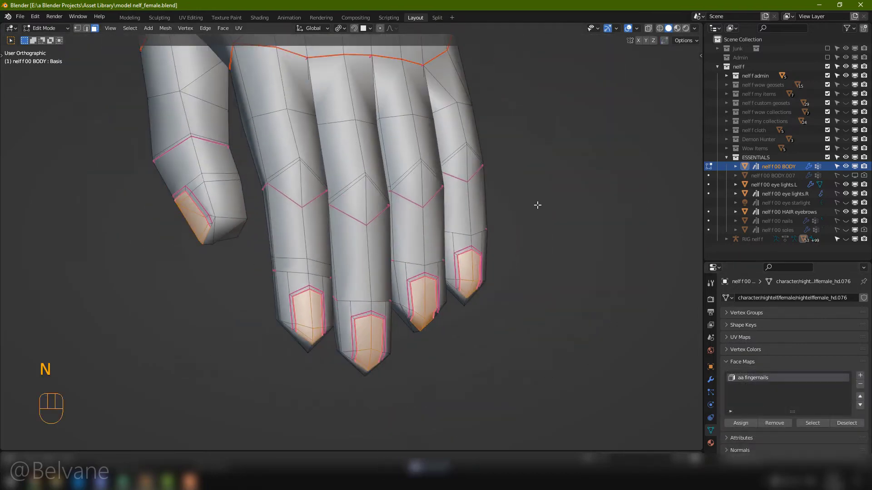
key(shift+d)
key(Return)
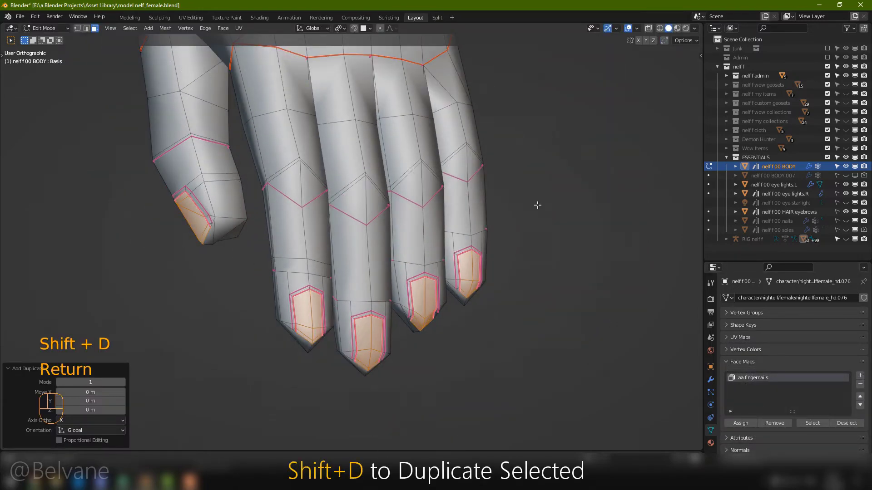
key(p)
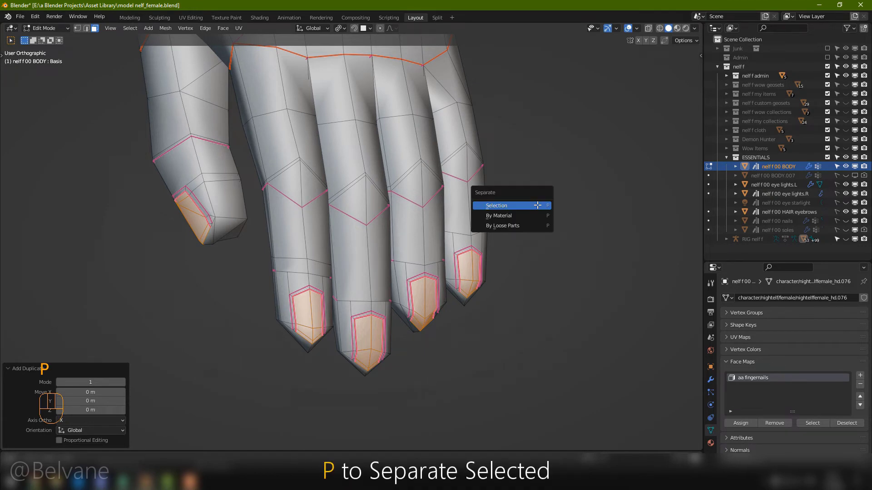
click(537, 205)
key(Tab)
double_click(773, 175)
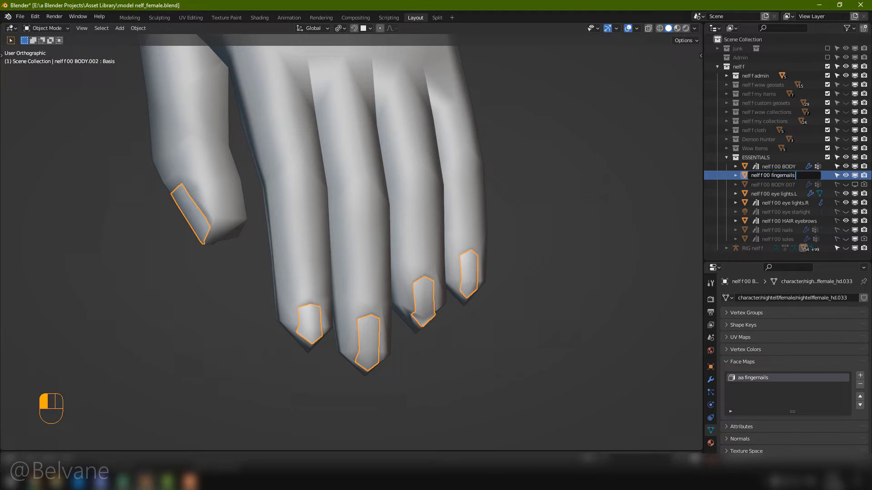
Rename the nail object to 'nelf f 00 fingernails unsubtle' and save.
text(nelf f 00 fingernails unsubtle)
key(Return)
key(ctrl+s)
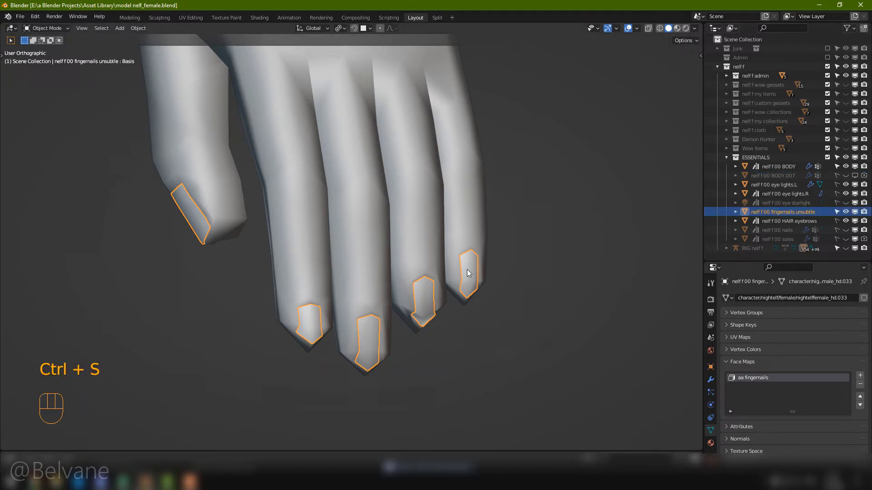
In local view, add a New Shape from Mix, then remove the fingernails' shape keys.
key(KP_Divide)
key(Tab)
key(a)
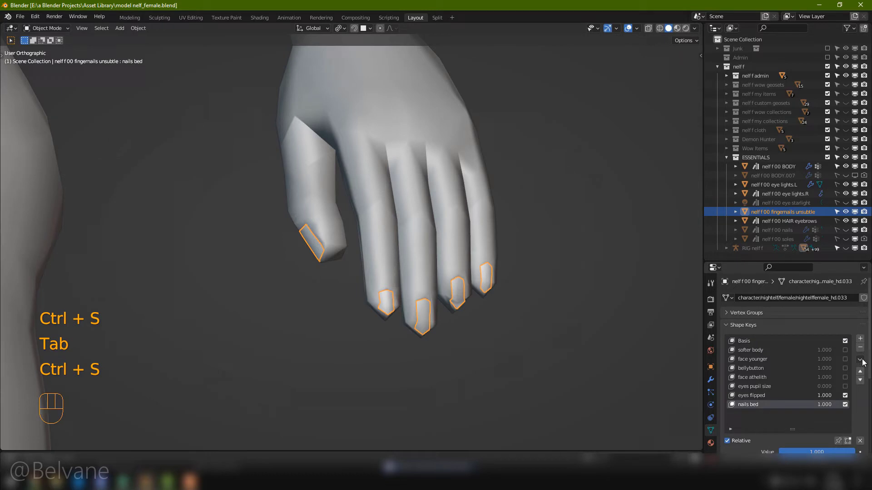
click(860, 360)
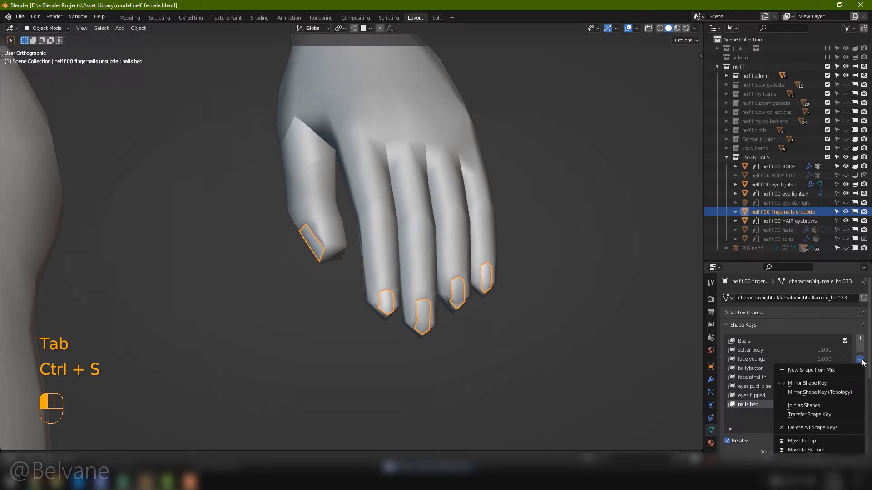
click(817, 372)
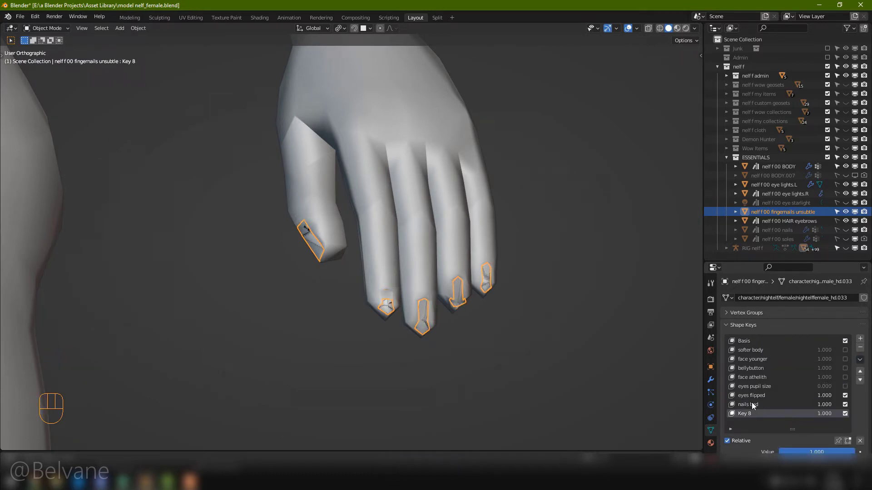
scroll(772, 373, down, 3)
click(783, 349)
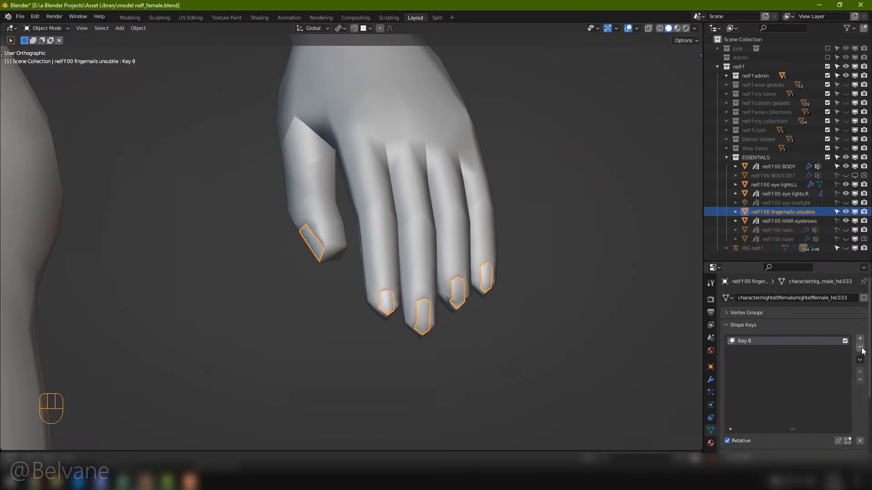
click(860, 348)
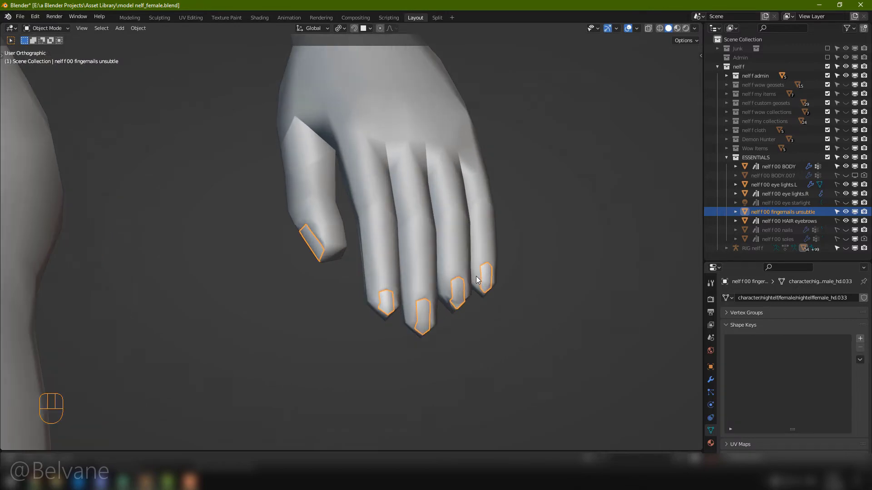
Add a Solidify modifier to the fingernails with 0.003 m thickness and save the file.
key(q)
click(748, 315)
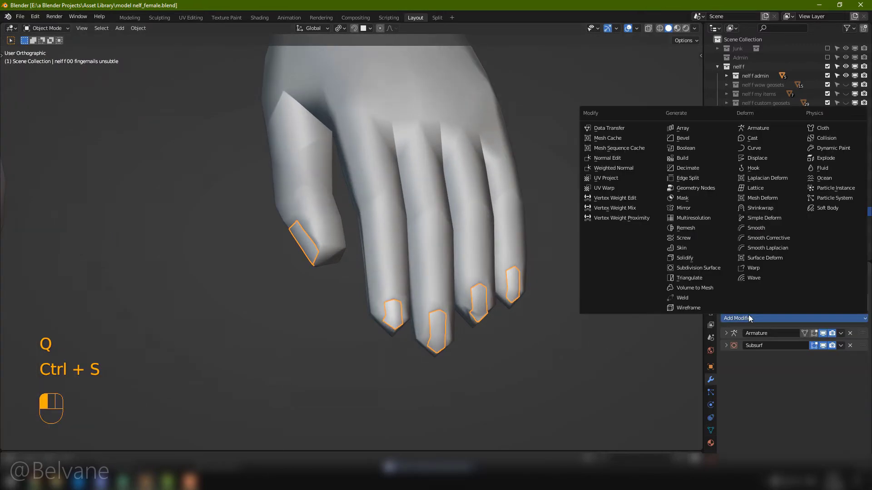
click(689, 257)
key(KP_Decimal)
mouse_move(817, 383)
shift+mouse_down()
mouse_move(792, 383)
mouse_move(802, 383)
shift+mouse_up()
scroll(480, 323, down, 3)
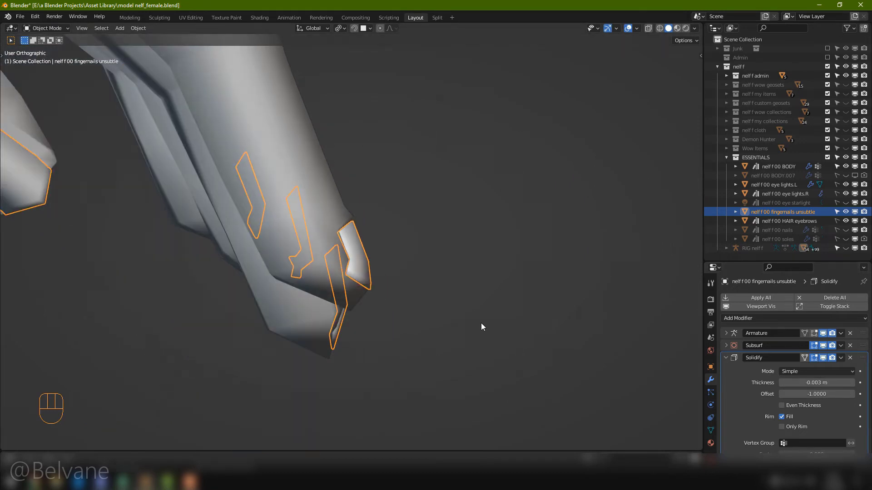
middle_drag(443, 331, 394, 311)
scroll(381, 313, up, 3)
key(ctrl+s)
Smoothly subdivide the nails from Quick Favorites, then deselect the fingernail mesh.
key(q)
click(372, 311)
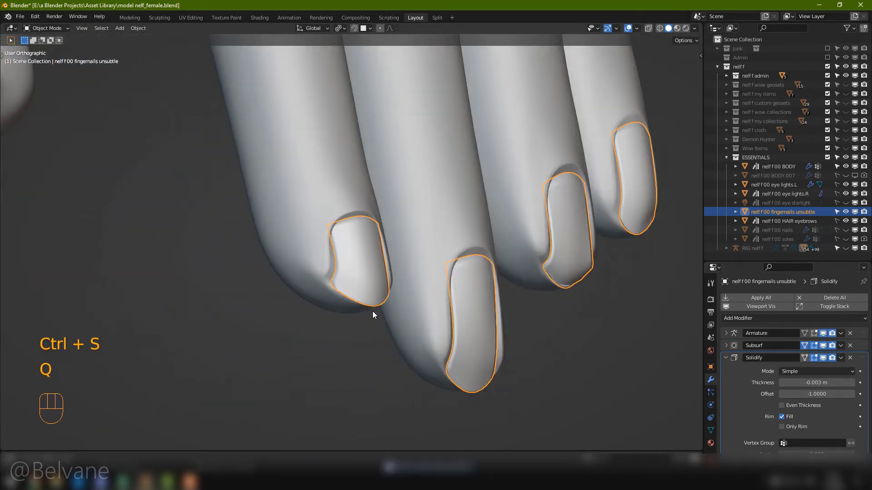
scroll(508, 319, down, 2)
click(508, 318)
middle_drag(508, 318, 421, 312)
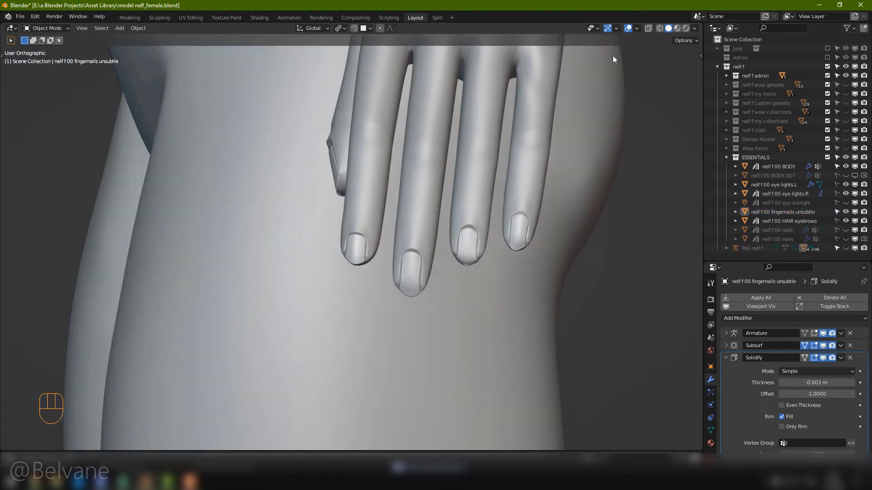
Switch the viewport to Material Preview shading and view a single fingertip nail.
click(676, 28)
scroll(473, 200, up, 3)
middle_drag(472, 200, 418, 253)
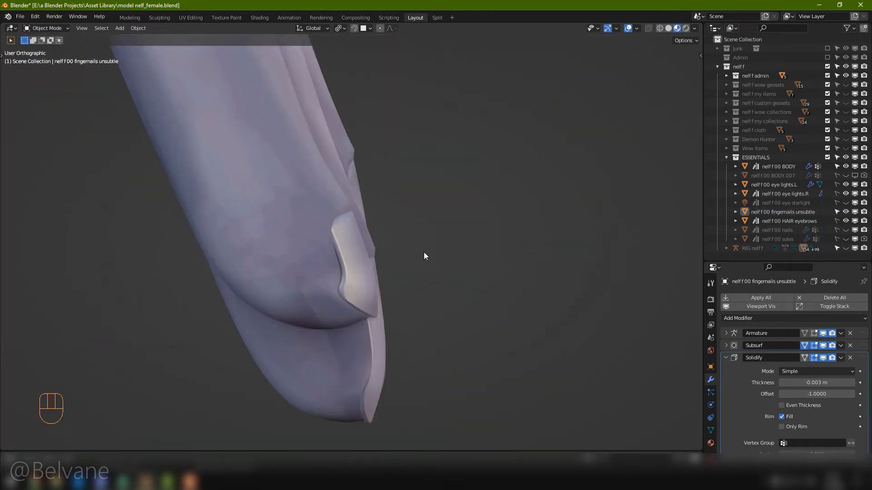
Add Basis and a second shape key named 'long fingernails' to the fingernail mesh.
scroll(418, 254, down, 3)
click(711, 430)
click(860, 339)
click(860, 339)
double_click(744, 349)
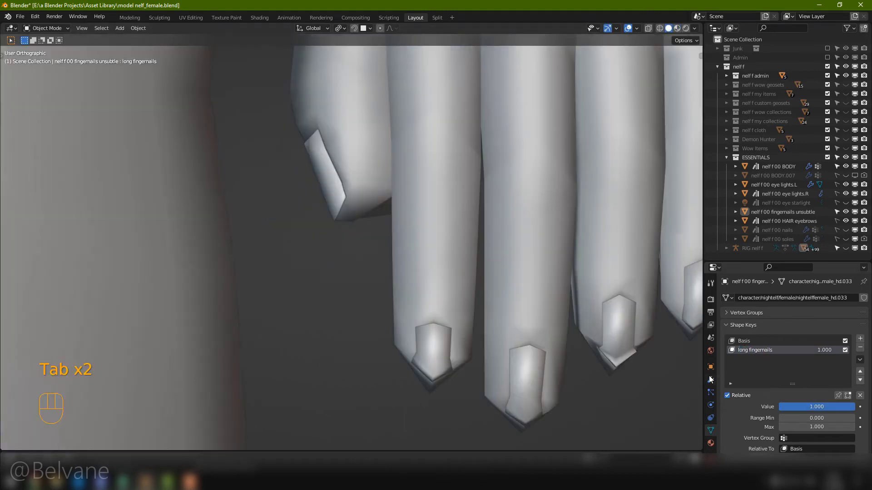
Collapse the Solidify modifier and turn off its viewport display.
click(710, 380)
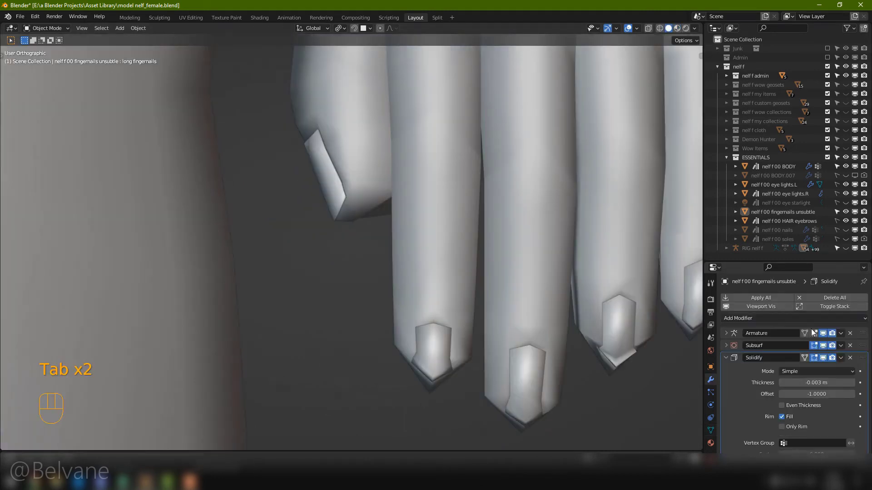
click(726, 357)
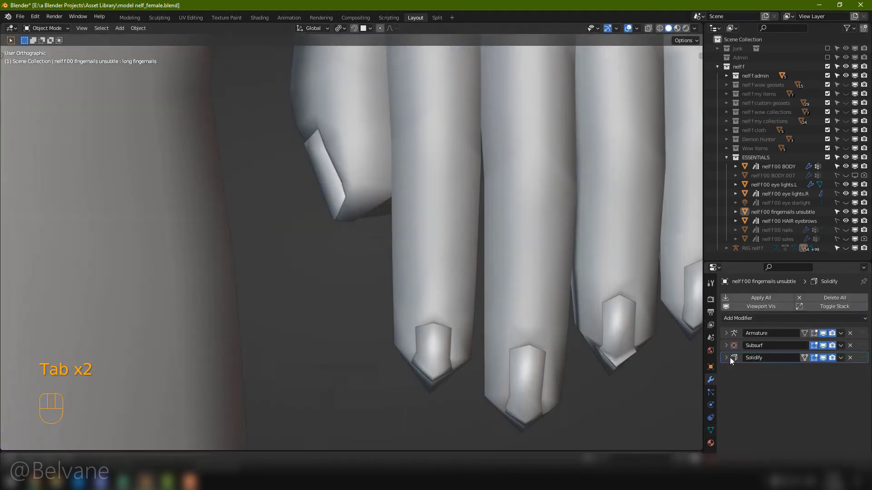
click(824, 358)
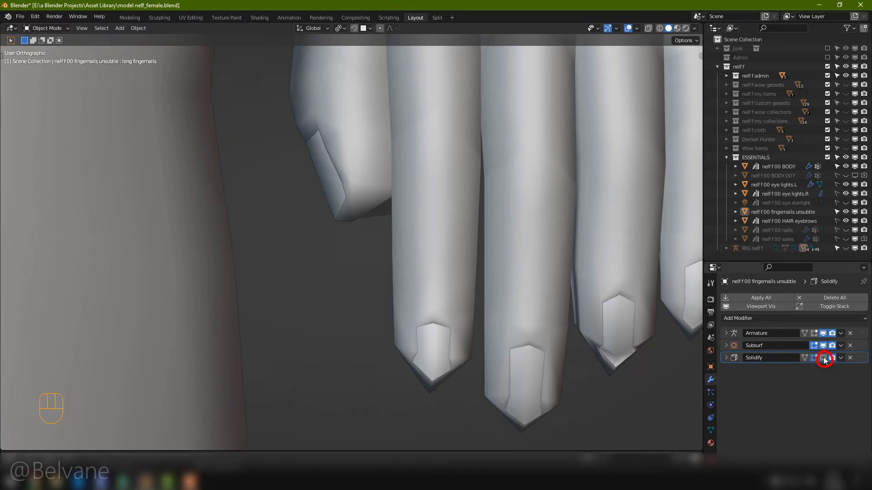
In Edit Mode, scale the nail vertices along X and move them to lengthen the nails.
key(Tab)
key(s)
key(x)
key(g)
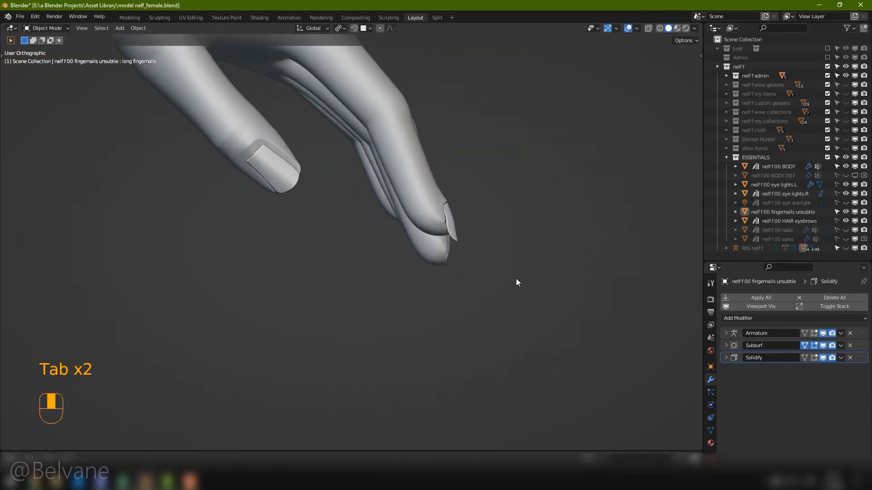
key(Tab)
key(Tab)
middle_drag(516, 282, 418, 306)
scroll(421, 290, up, 2)
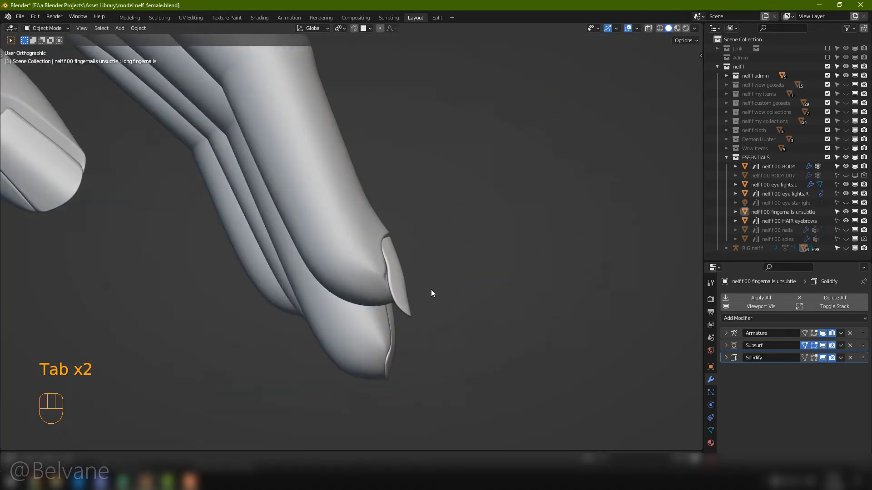
Pull the nail-tip vertices outward on the long fingernails key and return to Object Mode.
key(Tab)
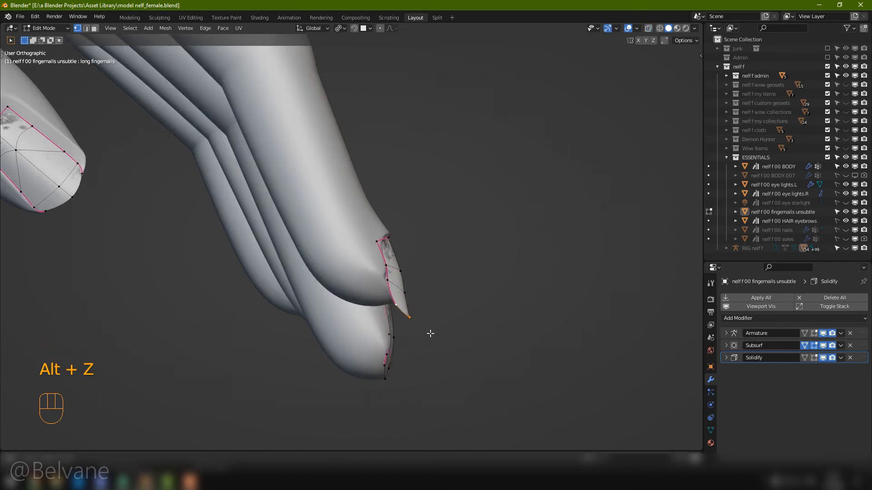
key(g)
click(440, 294)
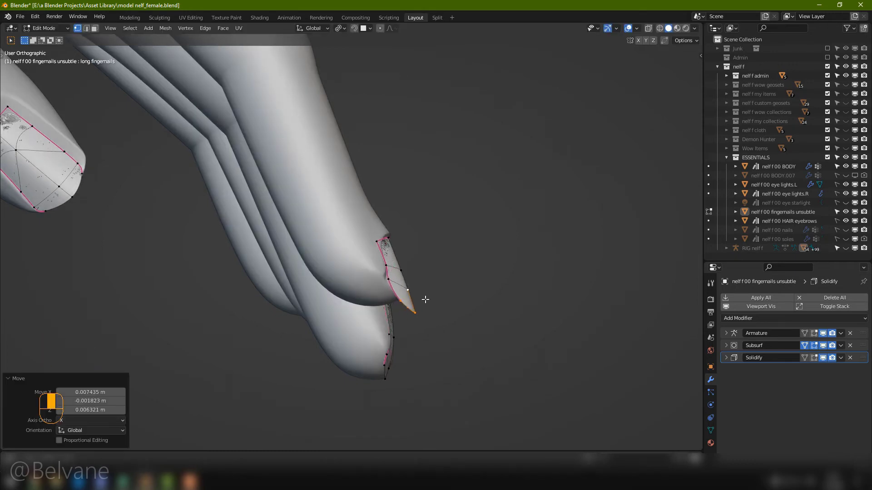
middle_drag(417, 300, 557, 318)
key(Tab)
key(Tab)
Set the body's 'nails bed' shape key value to 1.000.
scroll(435, 247, up, 6)
click(435, 241)
key(g)
key(g)
key(Escape)
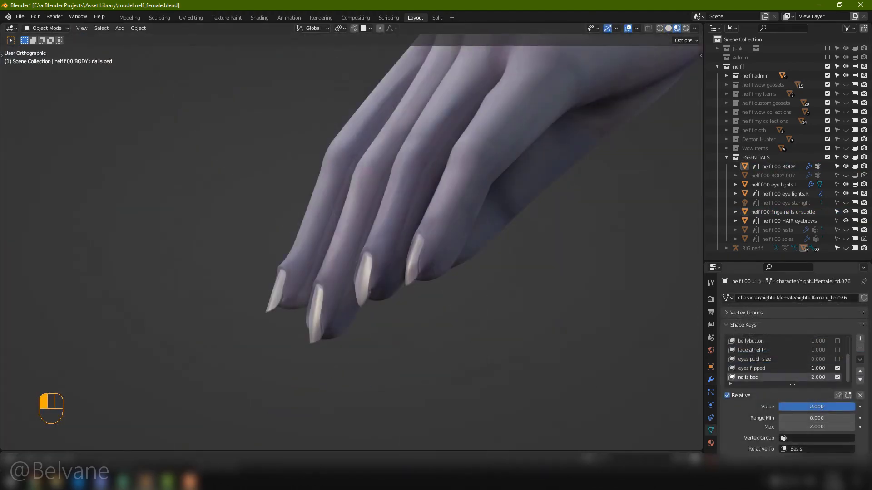
click(817, 406)
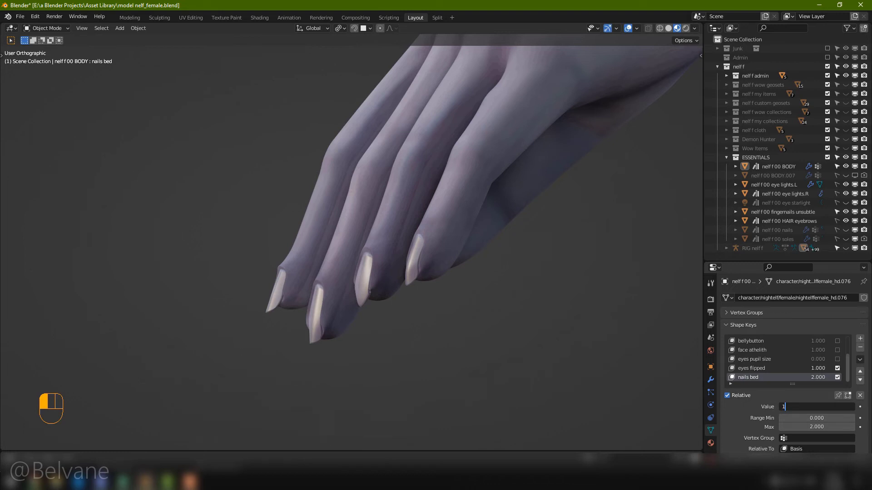
key(Return)
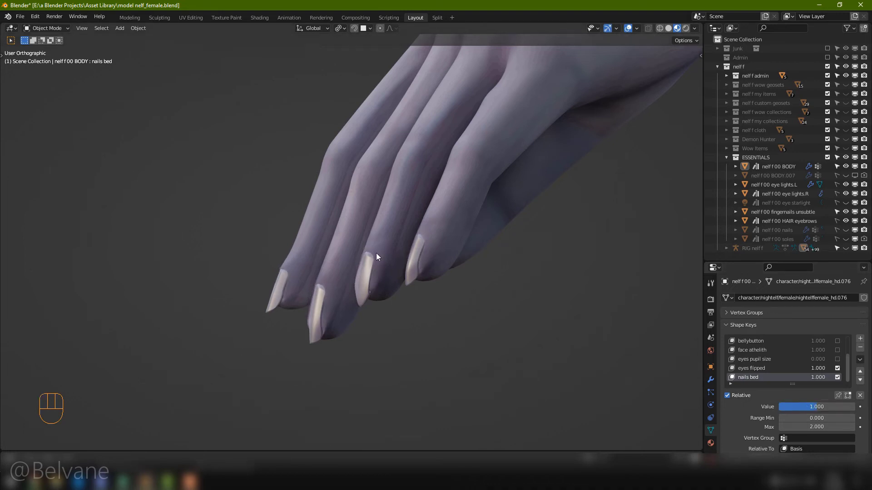
Move the tip vertices of the first nails outward into pointed tips, including the fourth nail.
middle_drag(376, 252, 460, 254)
key(KP_Decimal)
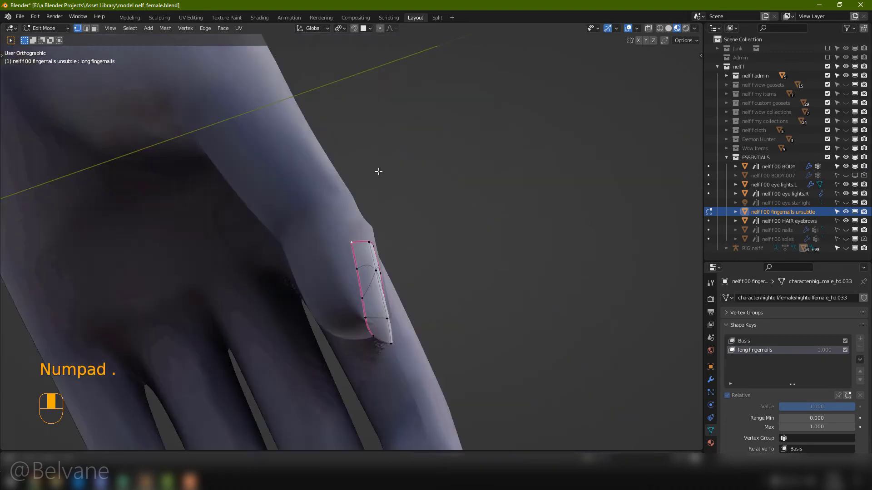
key(alt+a)
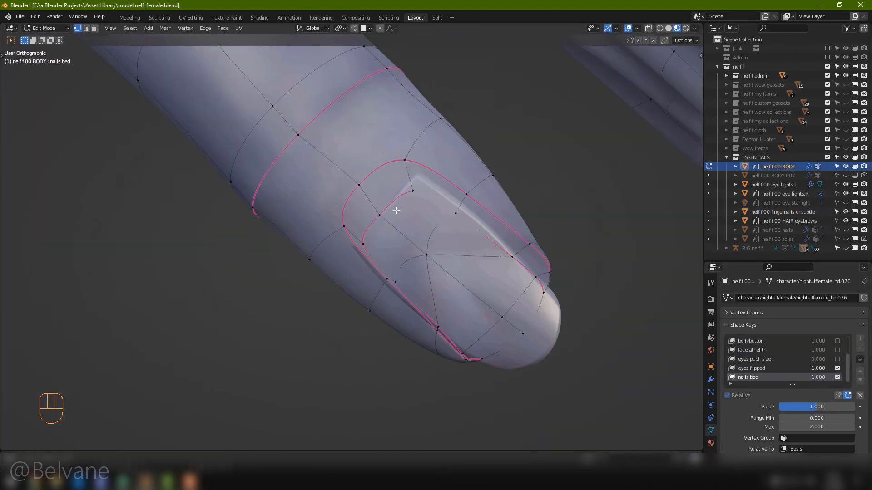
key(g)
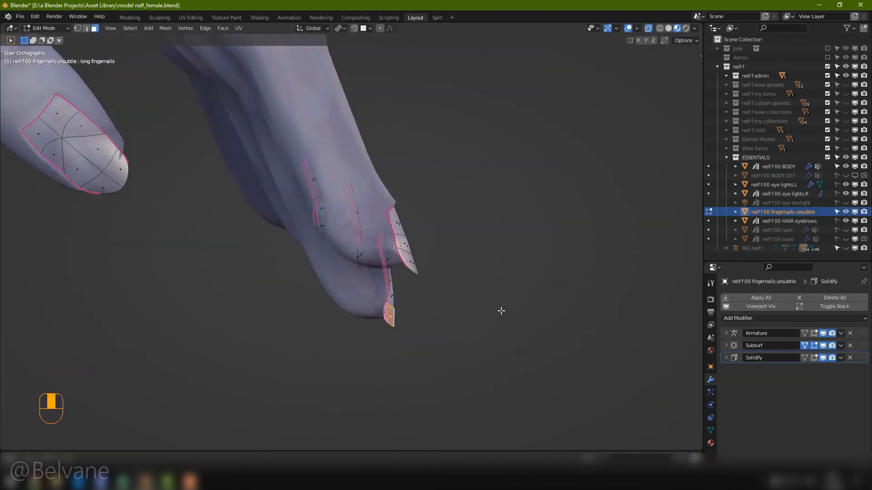
key(g)
key(g)
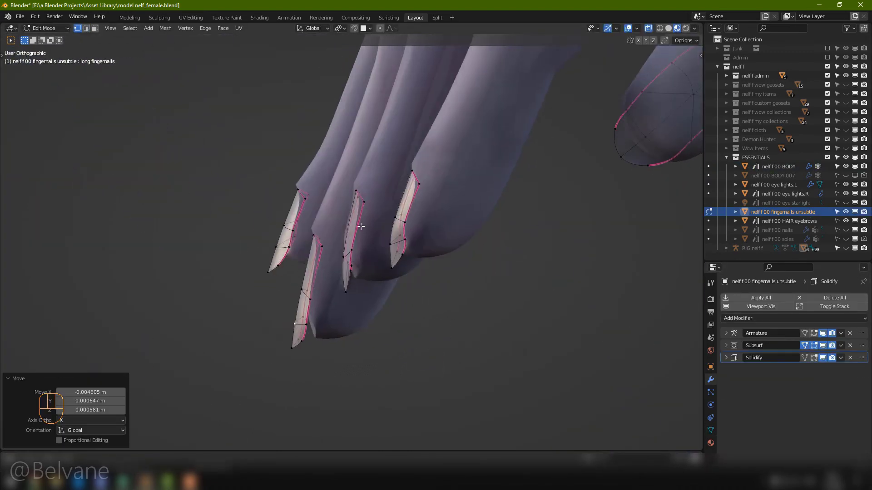
key(g)
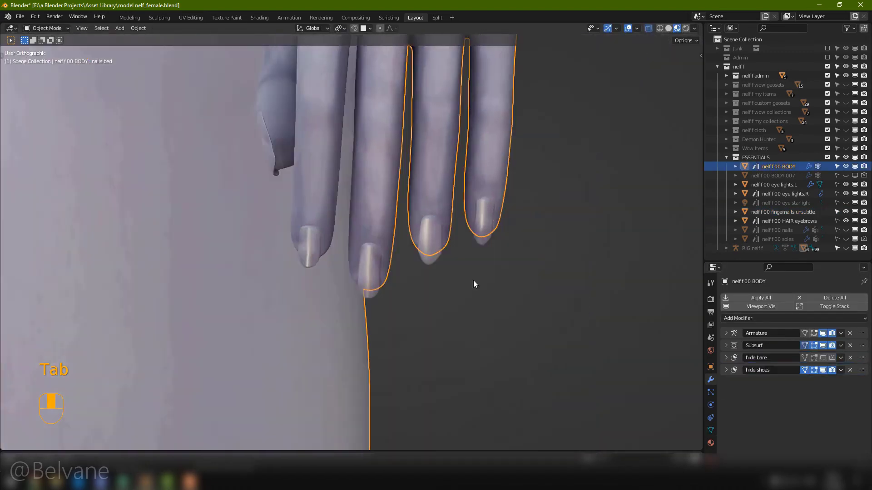
key(Tab)
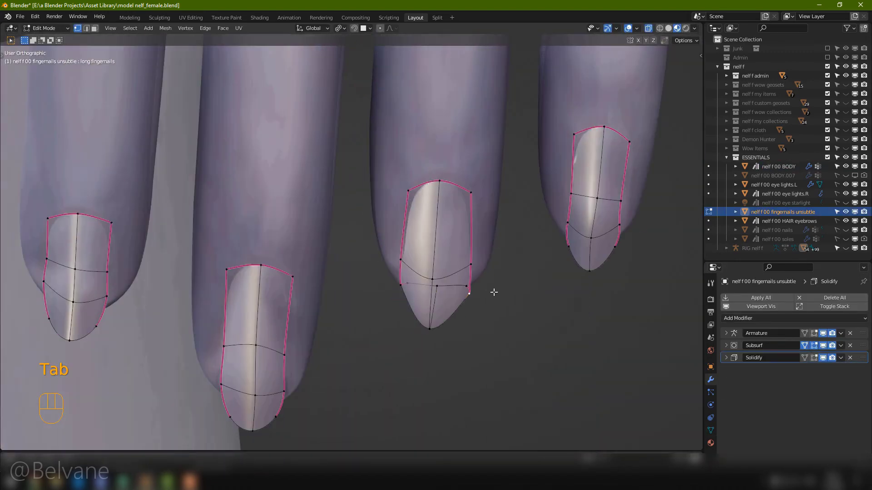
key(g)
click(463, 288)
key(g)
click(404, 298)
click(570, 193)
key(g)
click(576, 190)
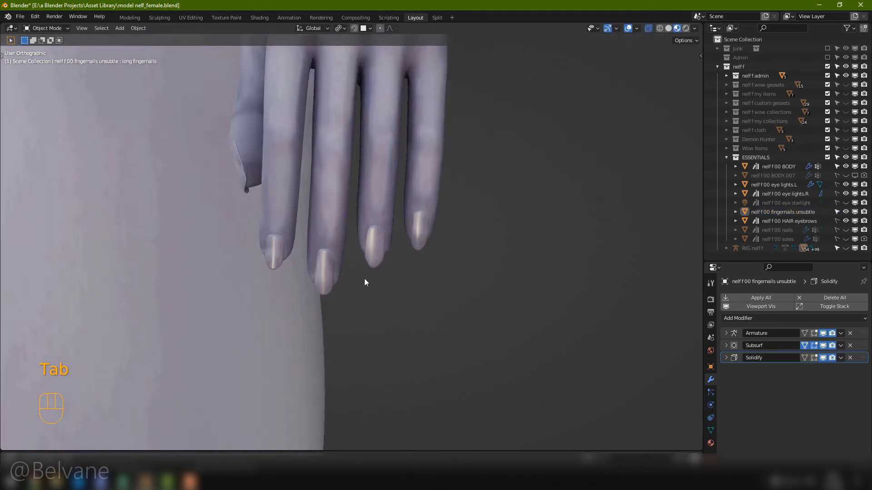
Reshape the remaining nail tips with two more vertex moves, then leave Edit Mode.
key(Tab)
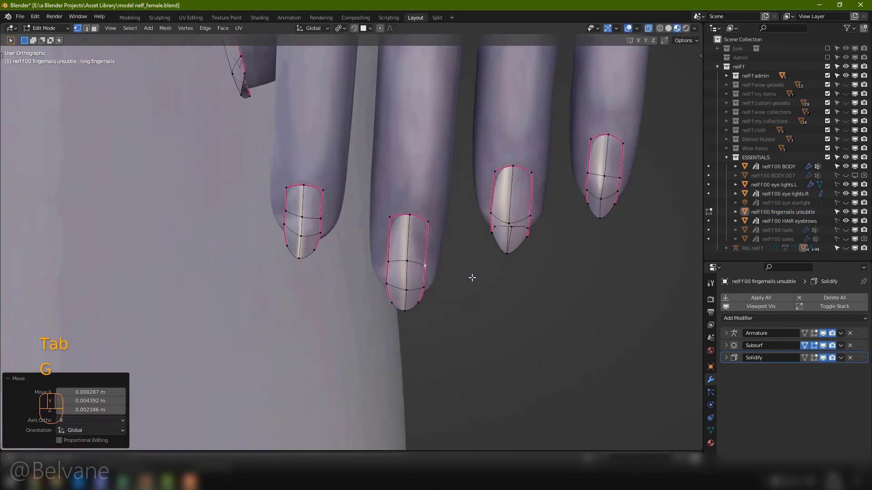
key(Tab)
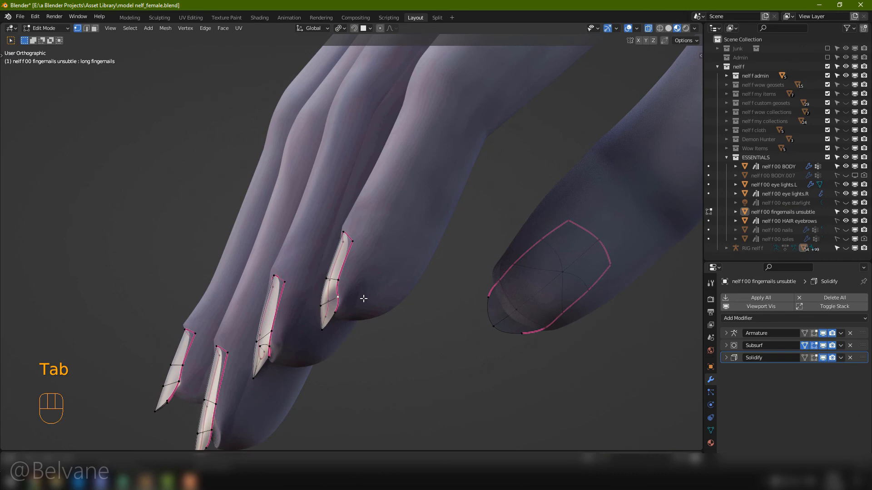
key(g)
click(432, 259)
key(KP_Decimal)
key(g)
click(463, 256)
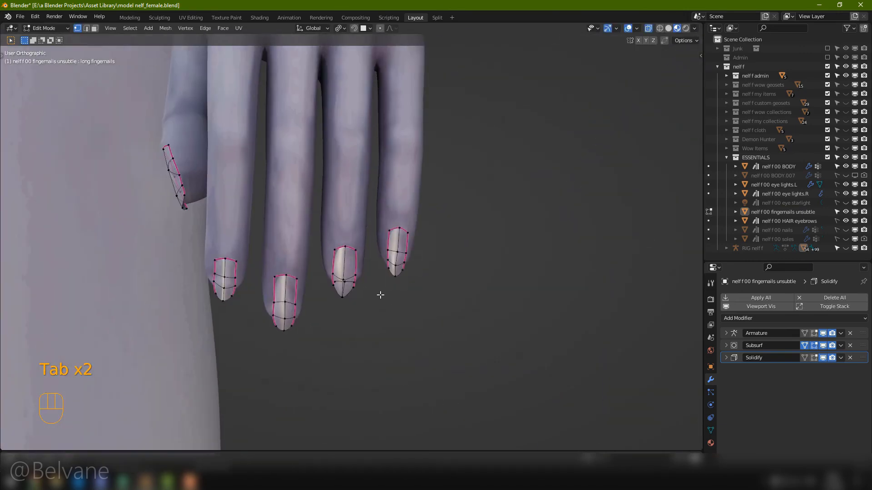
key(Tab)
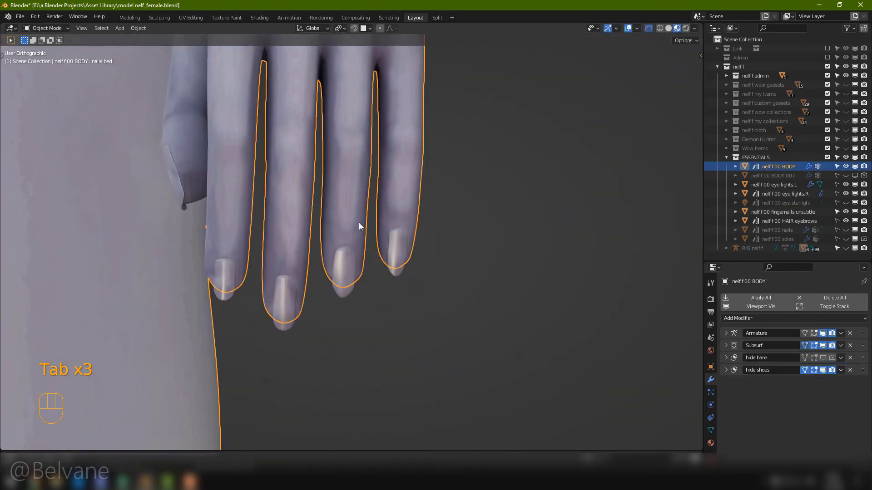
Deselect all, save the file, and hide the viewport overlays to view the whole hand.
key(Tab)
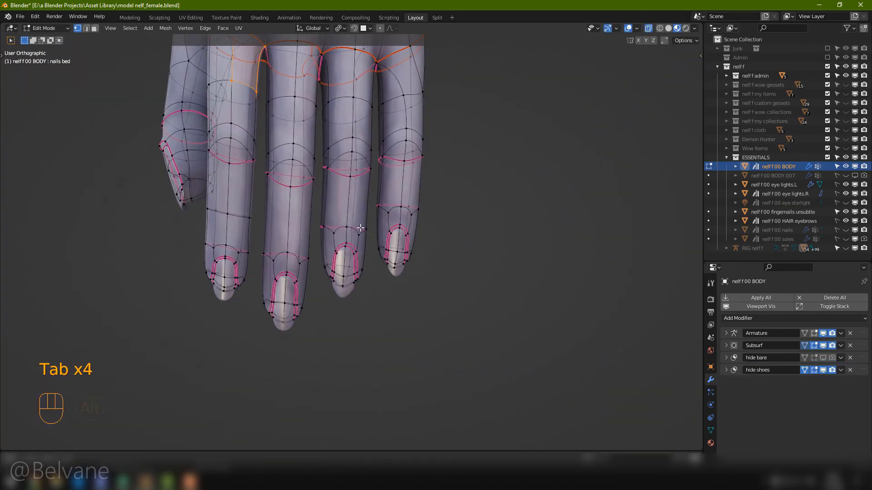
key(alt+a)
key(ctrl+s)
key(shift+alt+z)
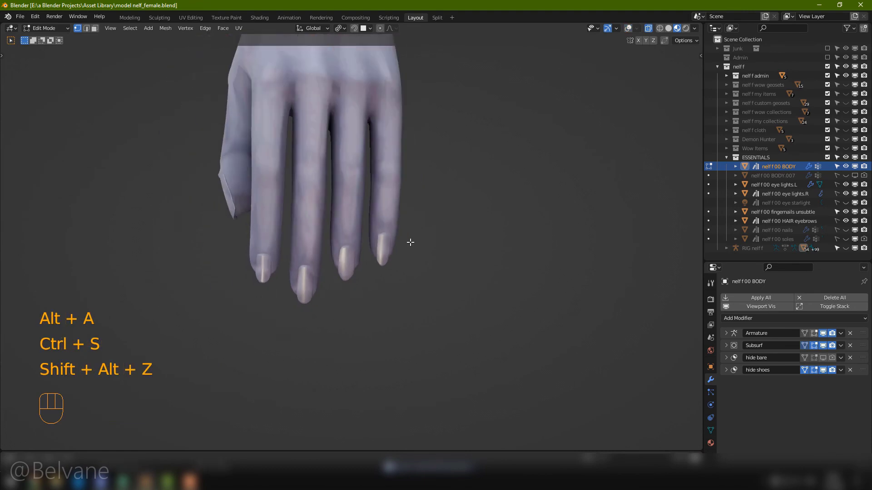
middle_drag(410, 242, 467, 237)
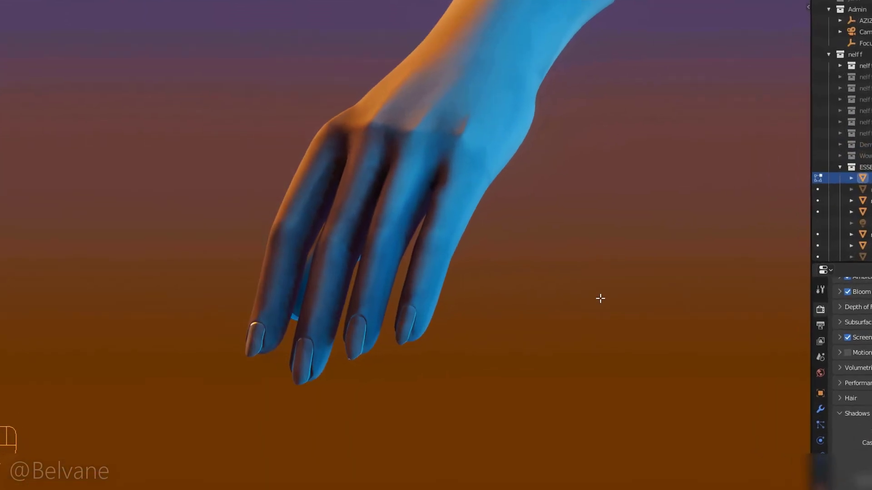